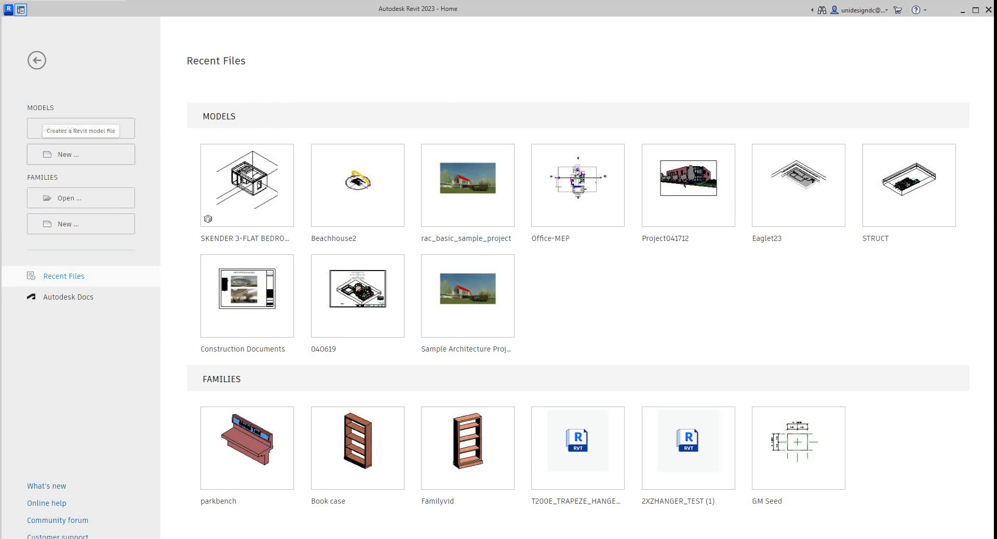
Create a new project from the Imperial-Architectural Template.
left_click(69, 154)
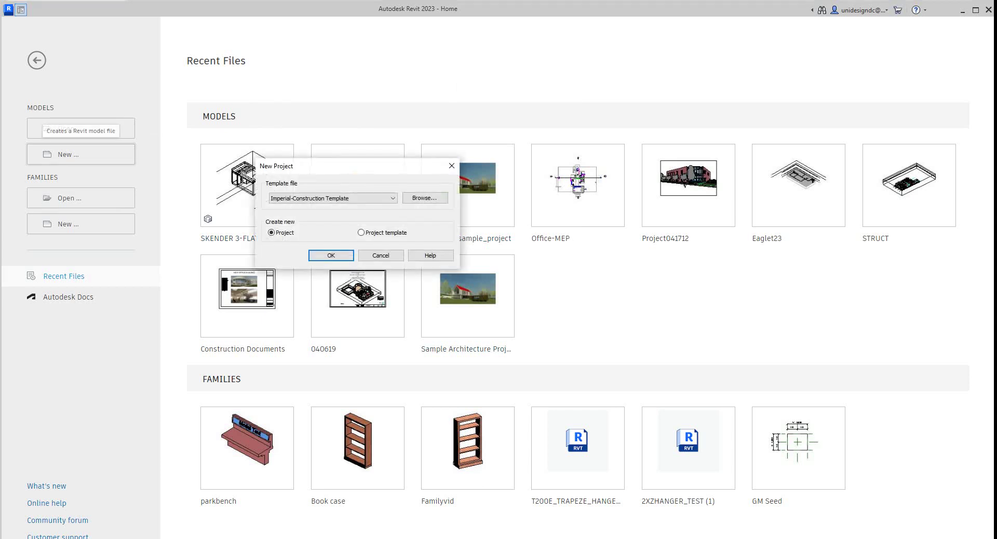
left_click(332, 198)
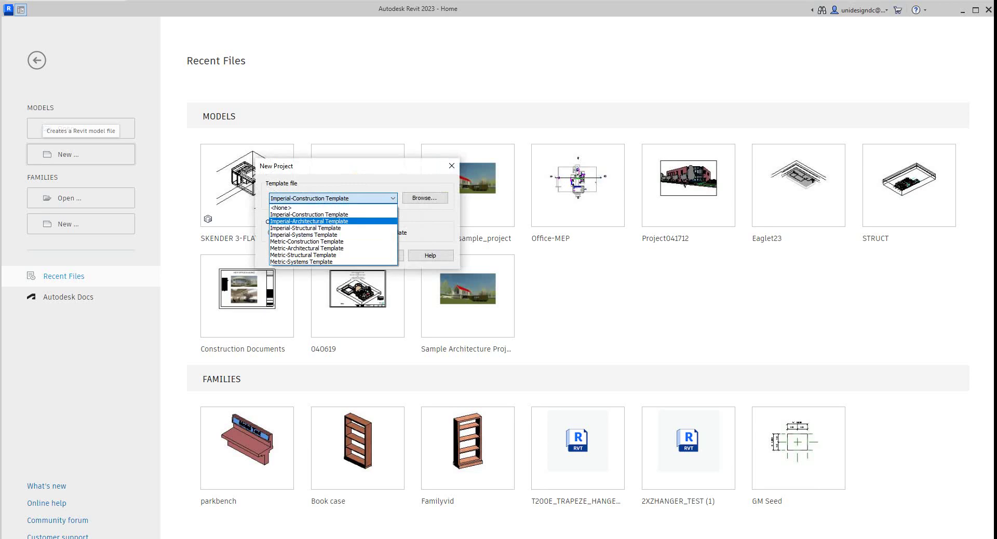
key("Return")
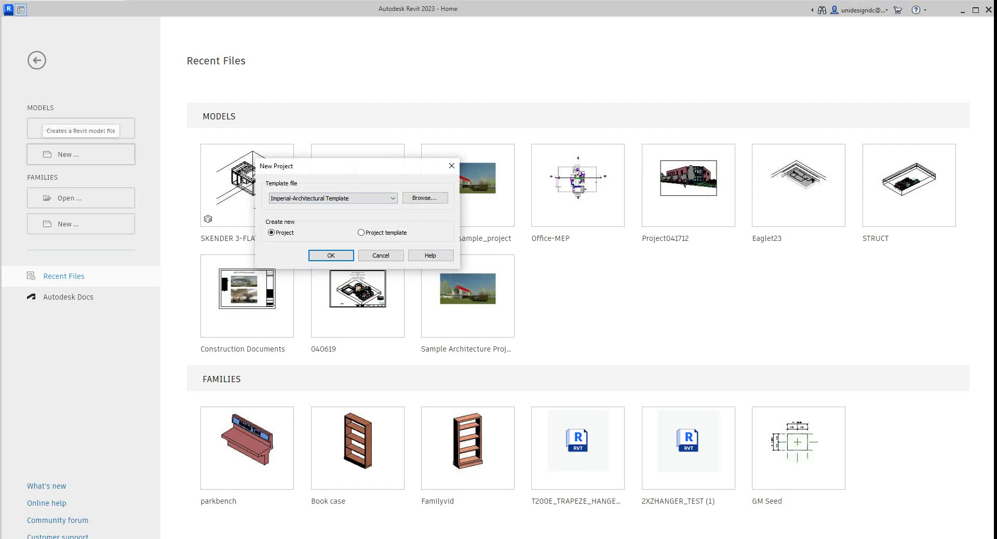
key("Return")
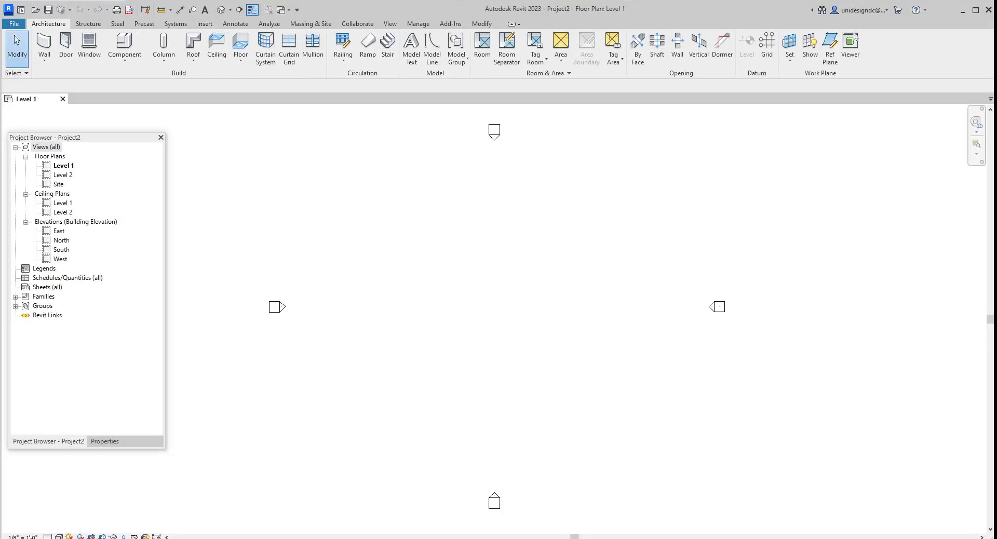
Draw a rectangle of architectural walls about 27' by 18'-6" in the Level 1 plan, between the elevation markers.
scroll(415, 275, "down", 3)
scroll(432, 280, "up", 3)
scroll(430, 279, "down", 2)
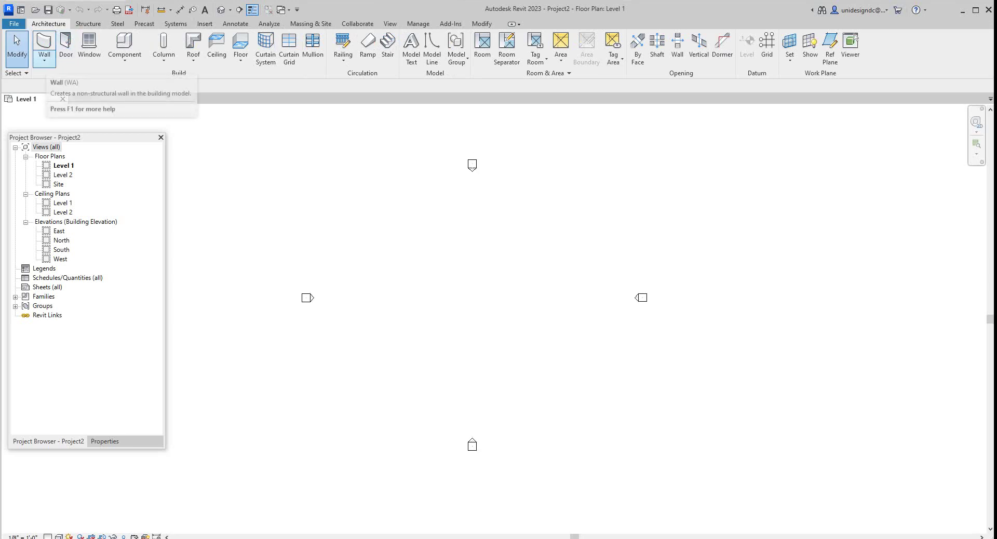
left_click(45, 60)
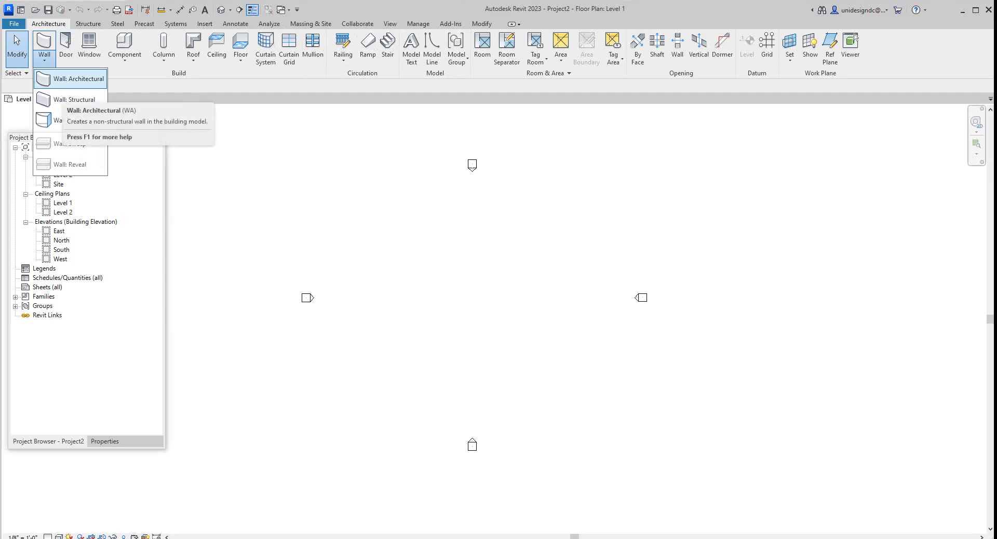
left_click(78, 78)
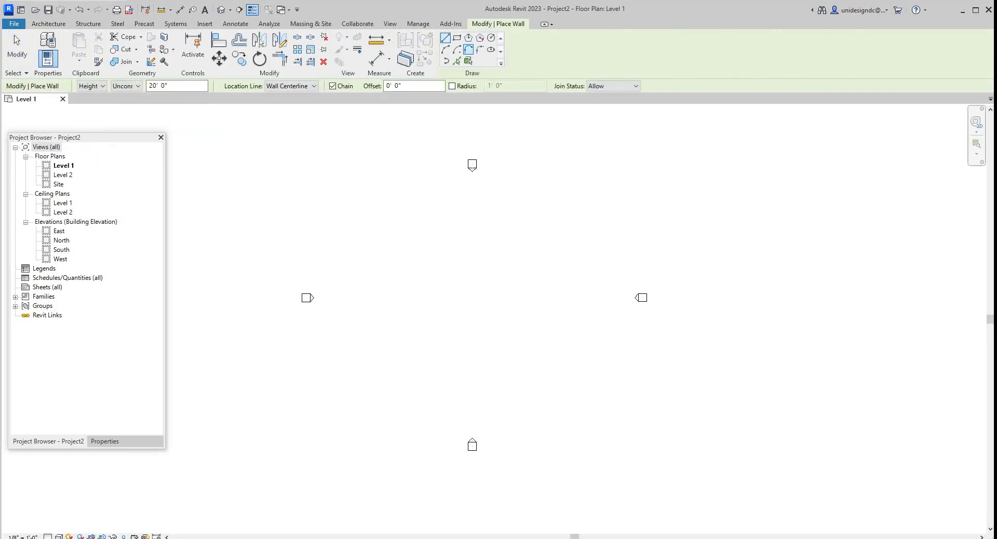
left_click(458, 38)
left_click(394, 239)
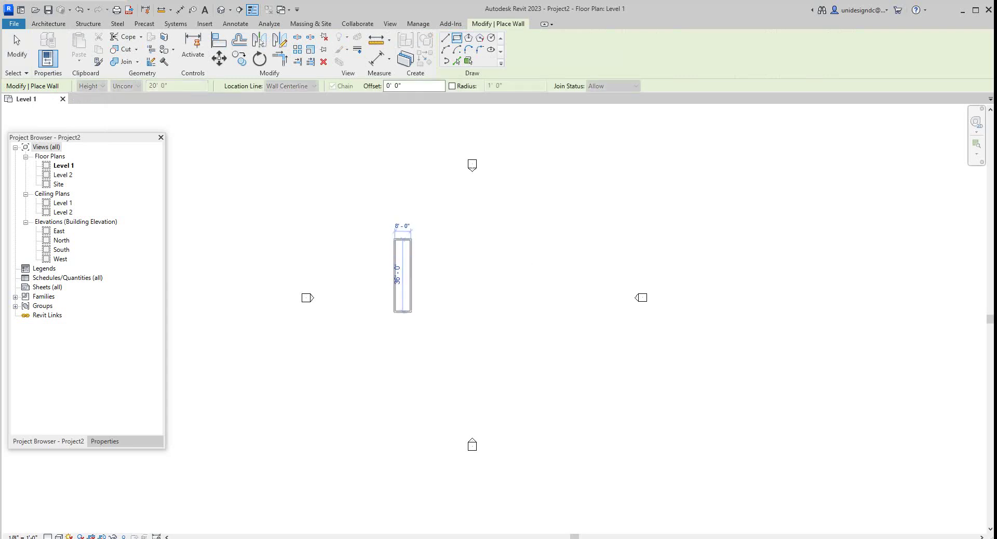
scroll(491, 271, "up", 3)
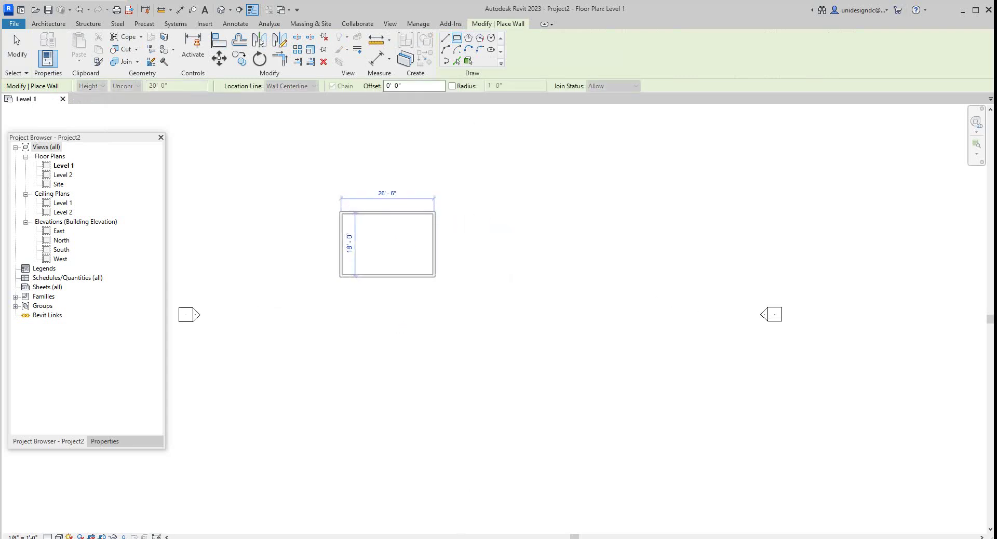
scroll(434, 276, "down", 1)
scroll(403, 250, "up", 2)
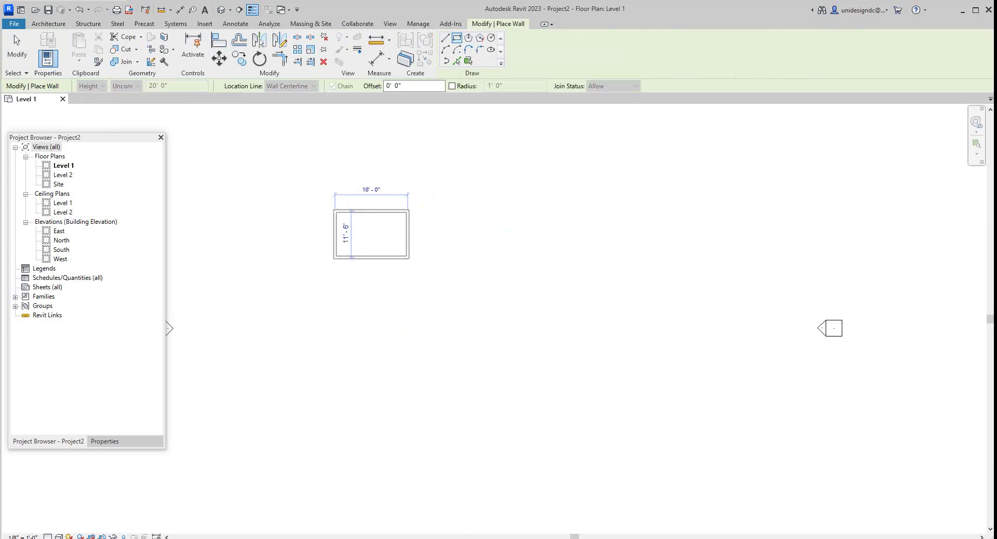
scroll(409, 258, "up", 1)
left_click(450, 290)
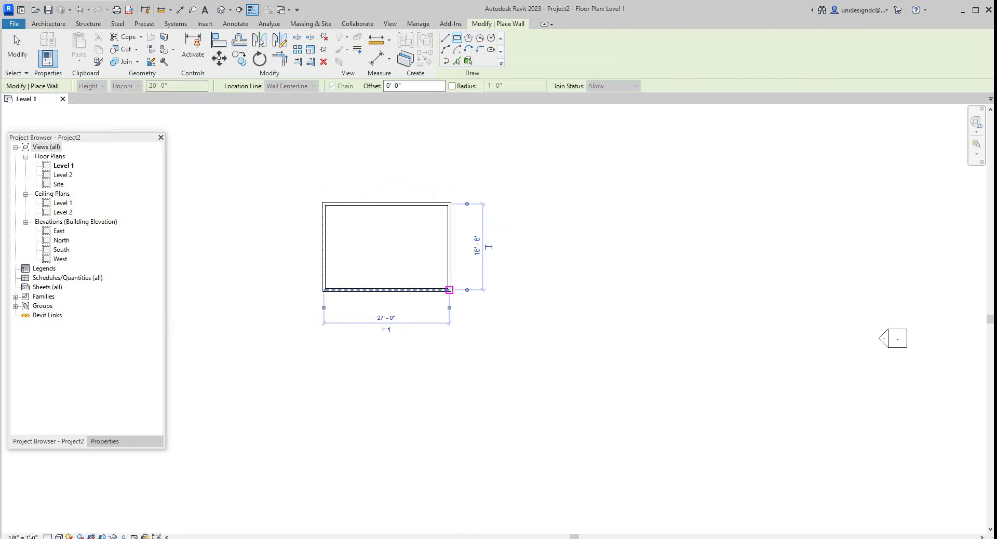
scroll(349, 188, "up", 1)
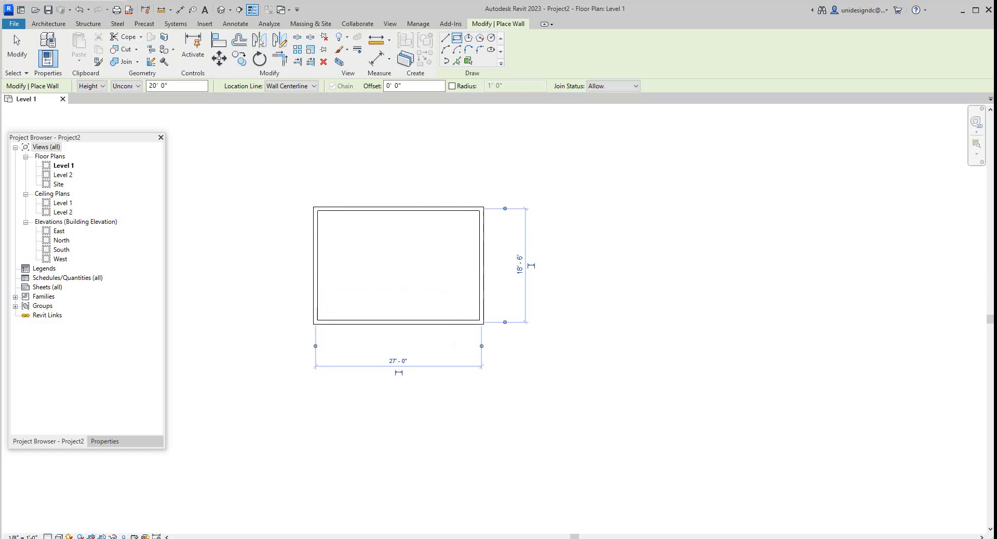
Open the North elevation and examine how high the walls rise relative to the levels.
double_click(61, 240)
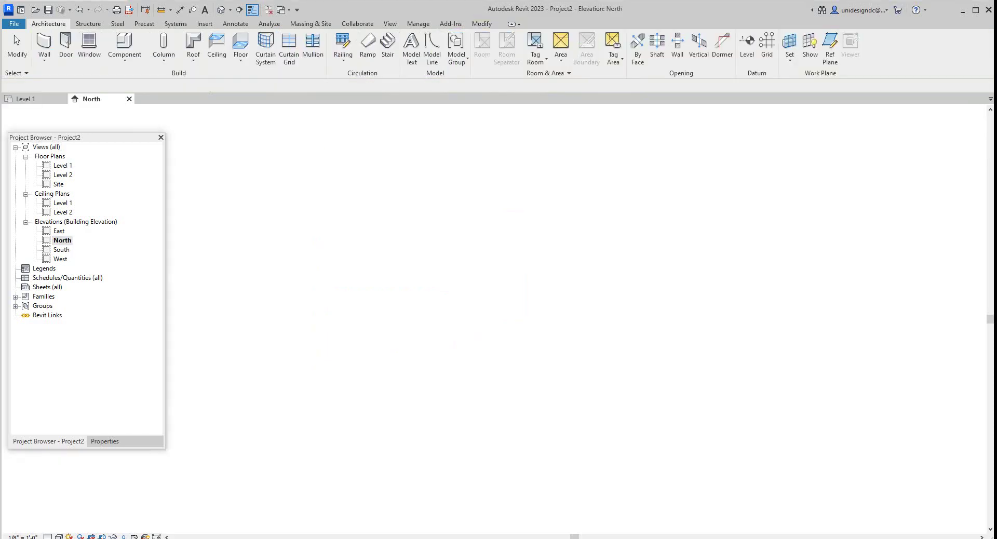
scroll(589, 288, "up", 1)
scroll(571, 276, "down", 1)
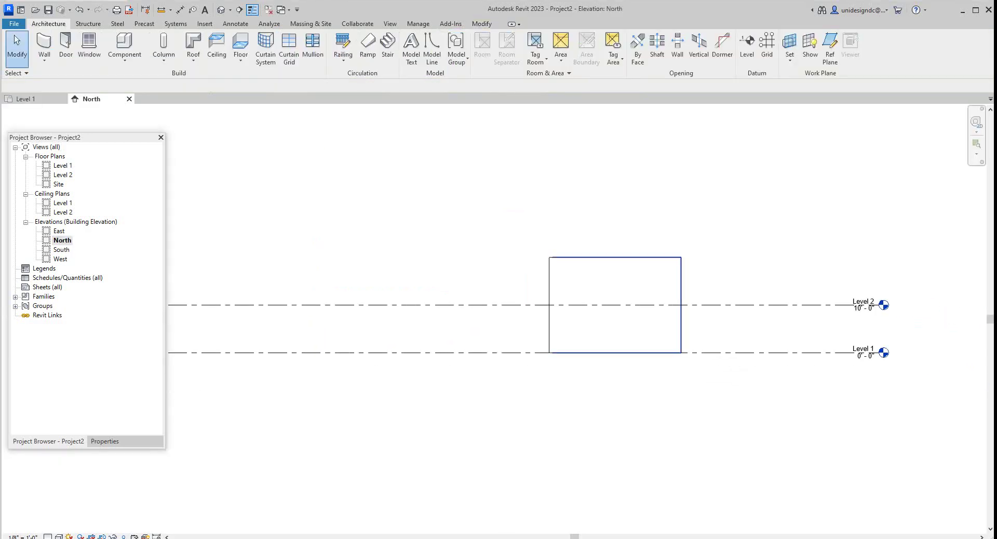
left_click(616, 257)
key("Escape")
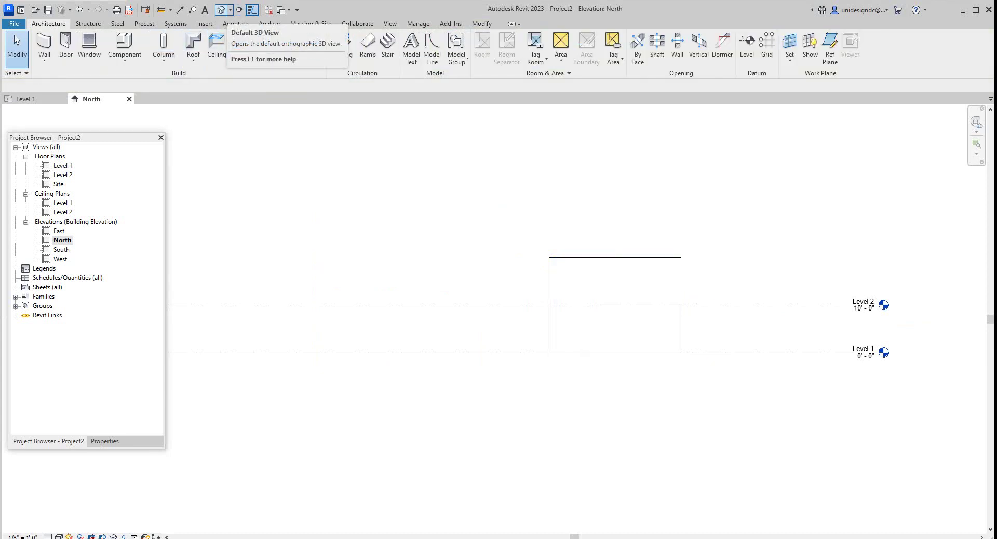
Open the default 3D view, tile it with the North elevation and Level 1 plan, and fit the model in every view.
left_click(222, 9)
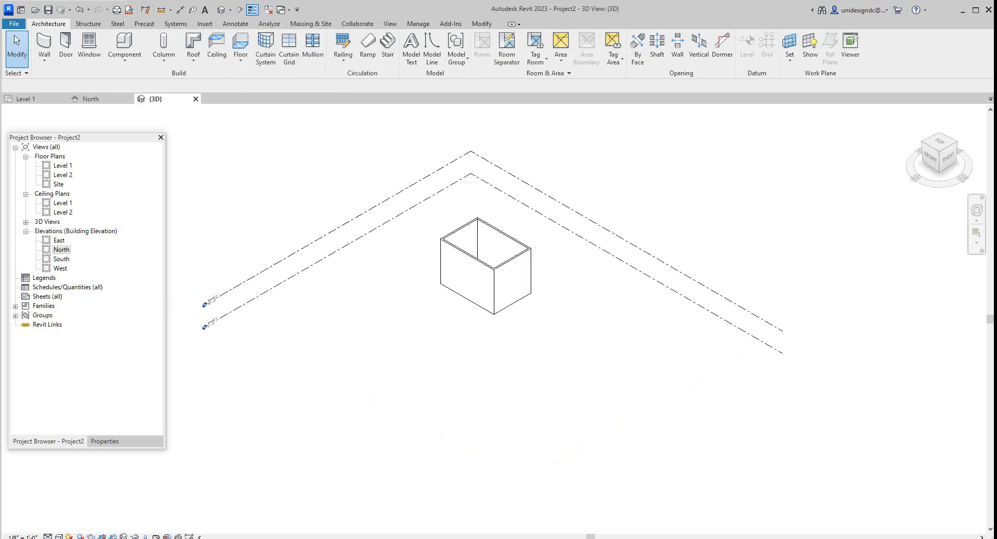
key("w")
key("t")
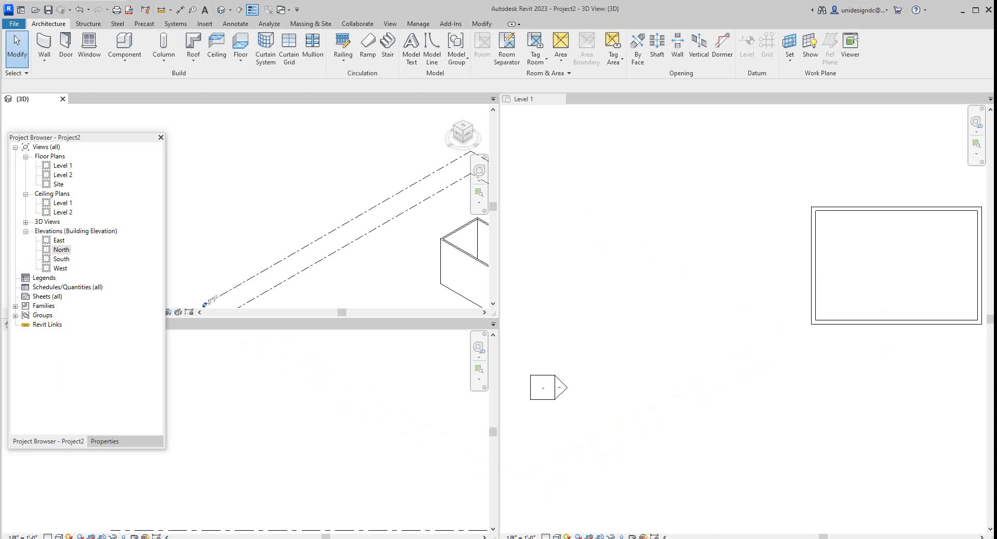
key("z")
key("a")
scroll(348, 268, "down", 1)
scroll(263, 172, "up", 2)
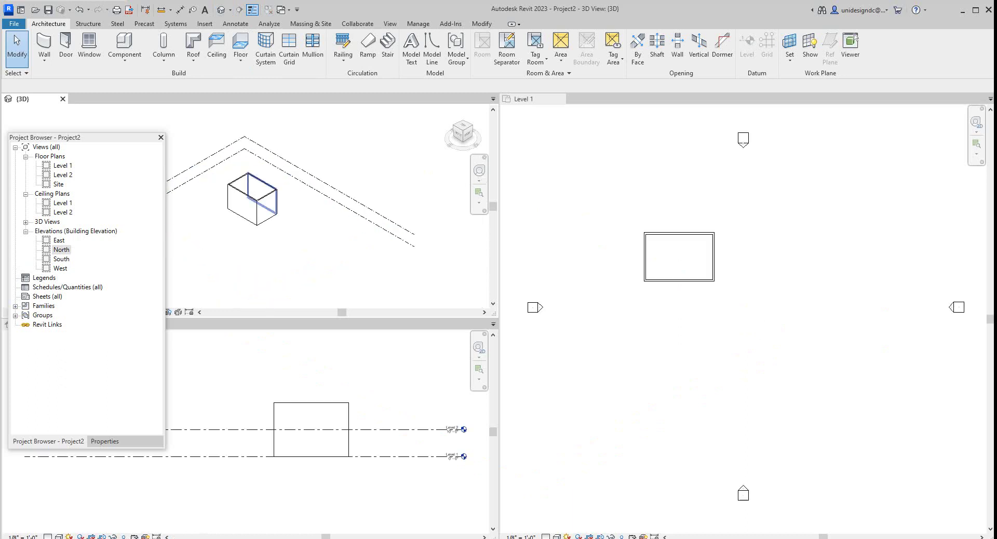
scroll(324, 423, "up", 1)
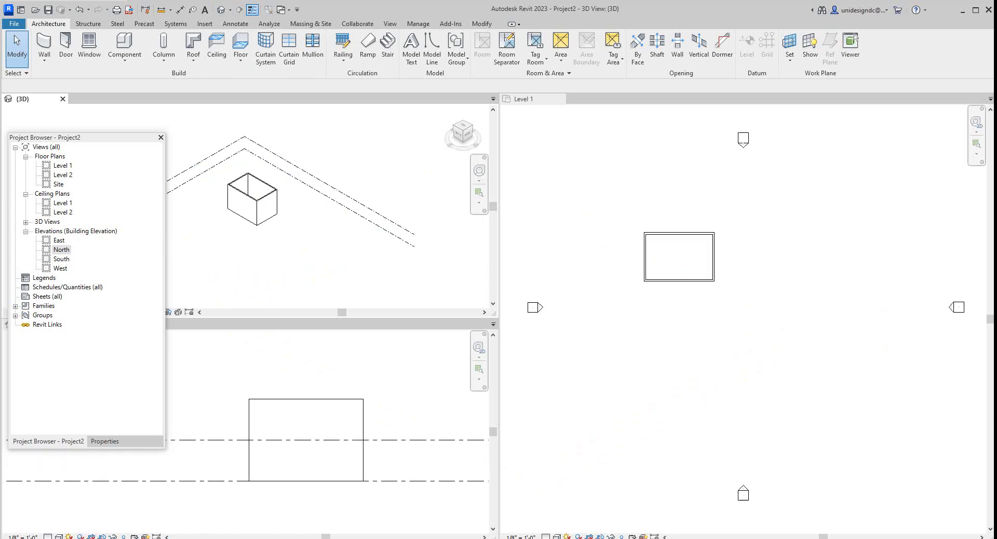
left_click(324, 423)
left_click(294, 399)
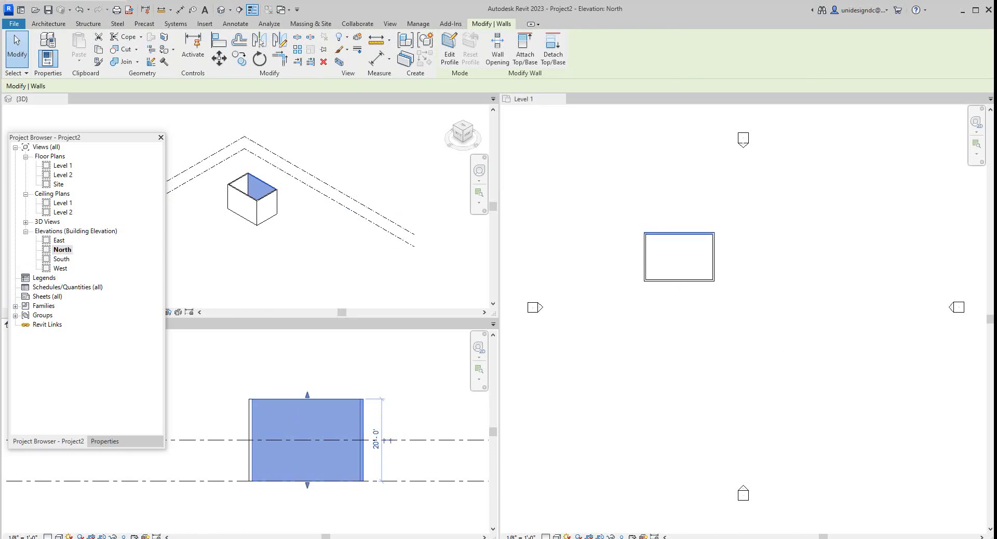
left_click(312, 218)
key("Escape")
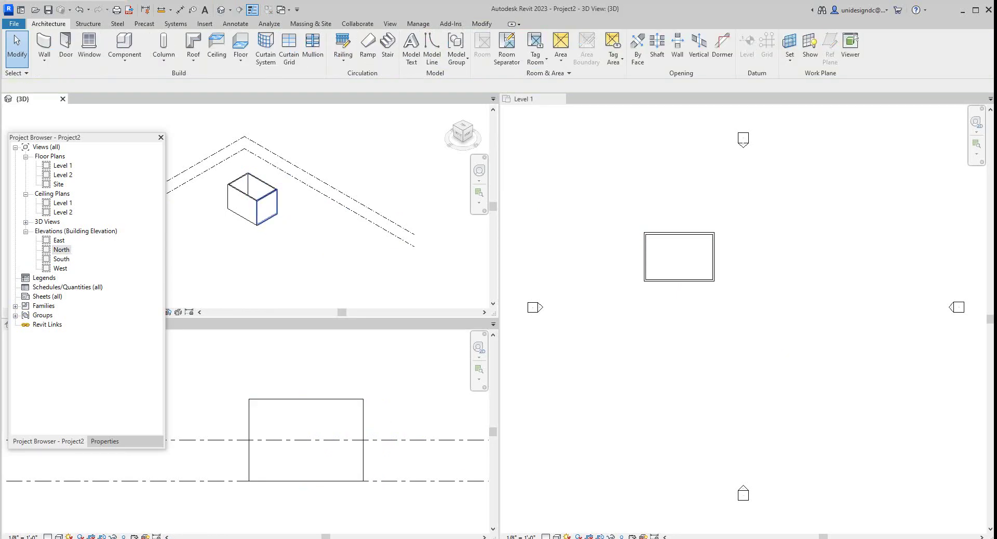
Select all four connected walls in the 3D view and show their properties.
left_click(266, 207)
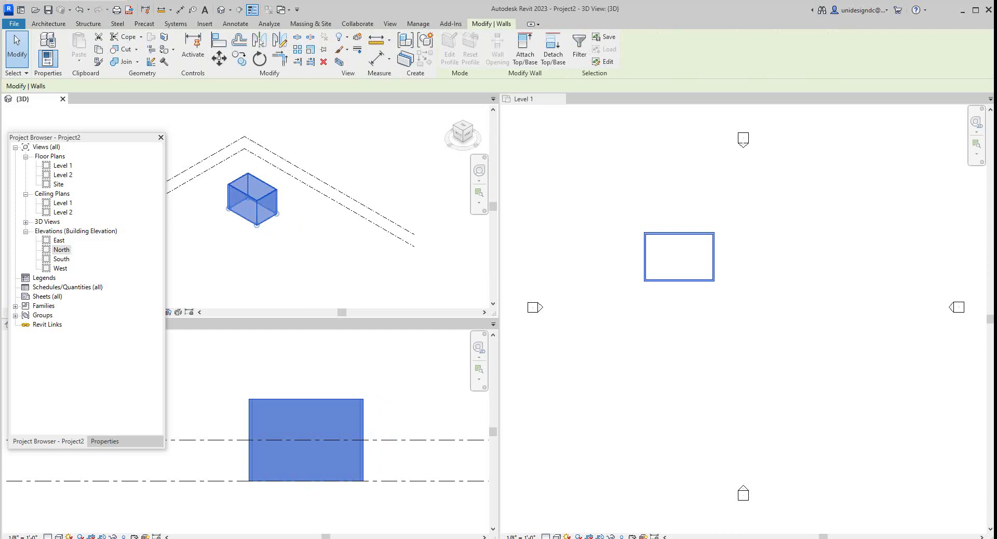
left_click(105, 441)
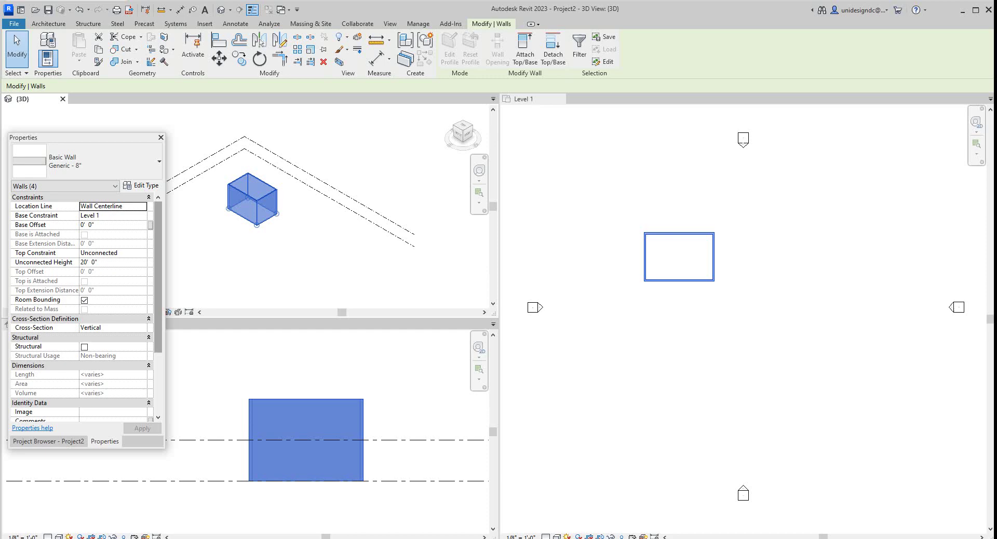
Try to set the four walls' top constraint to Up to level: Level 1.
left_click(113, 252)
left_click(142, 253)
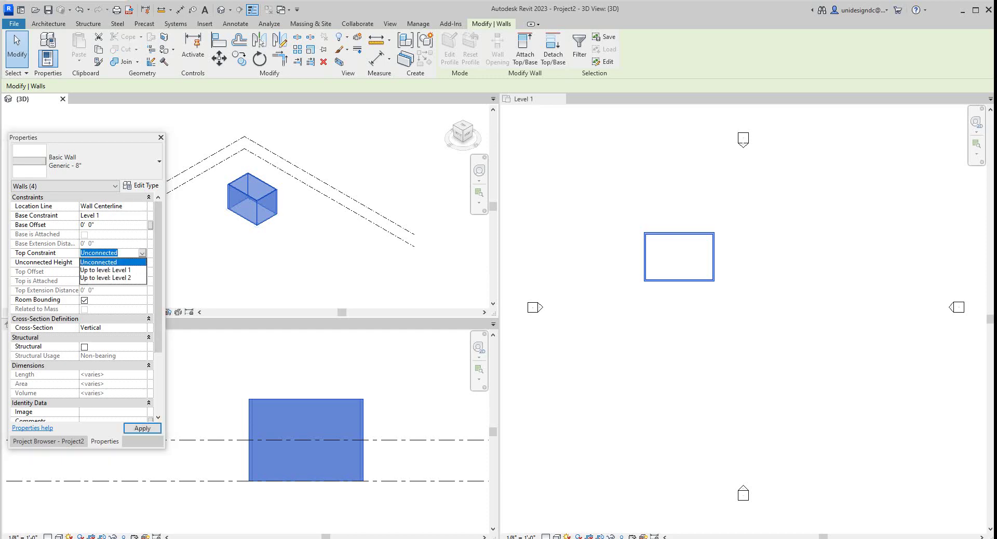
left_click(106, 269)
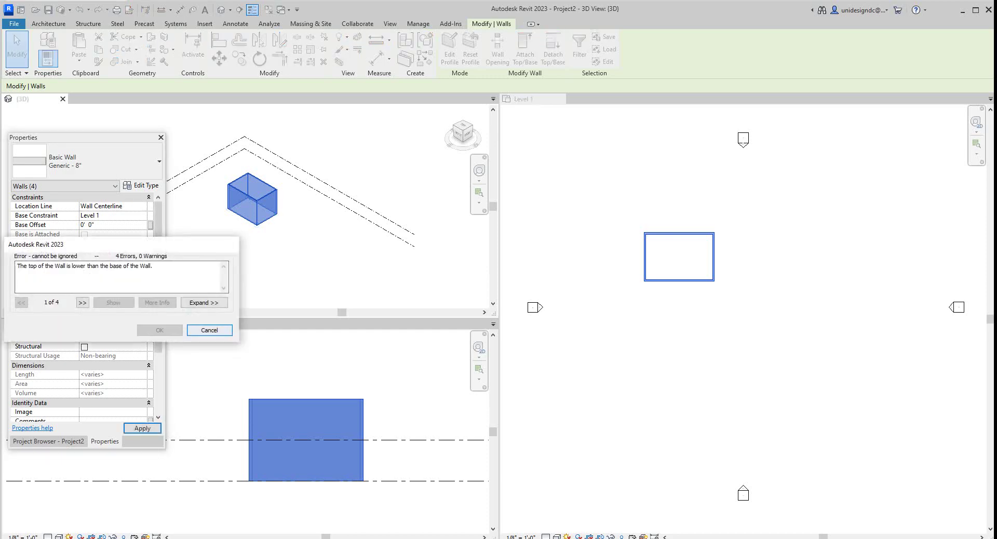
left_click(210, 330)
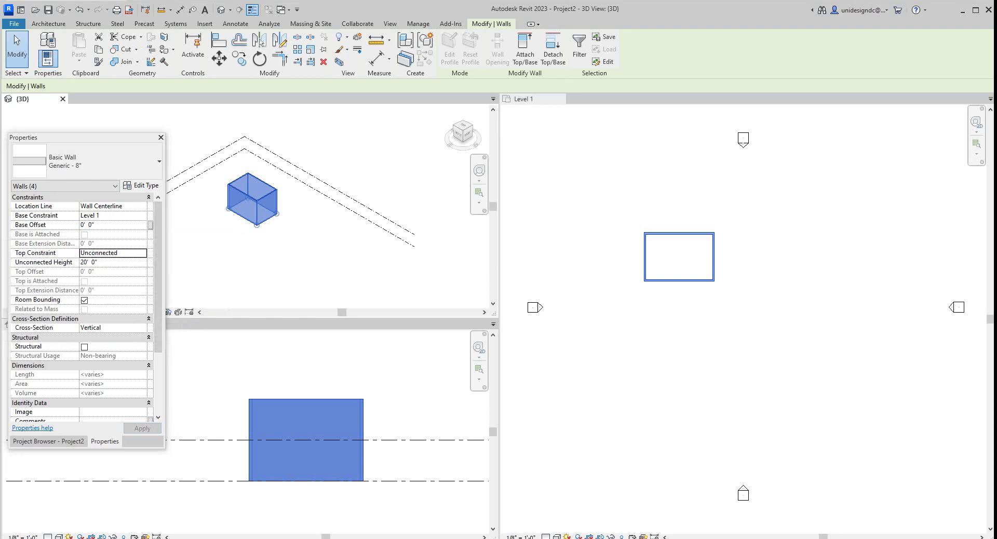
Set the four walls' top constraint to Up to level: Level 2 and clear the selection.
left_click(142, 253)
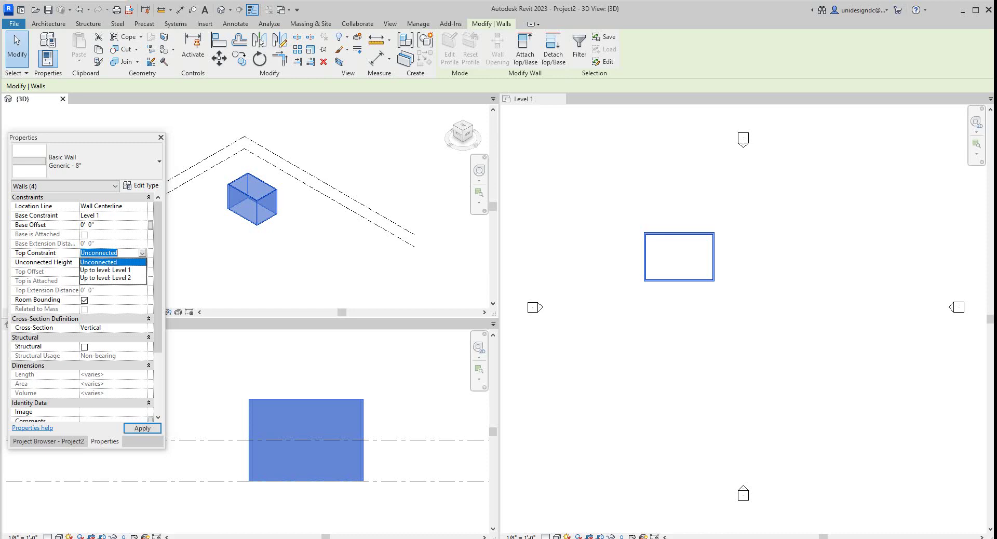
key("Down")
key("Down")
key("Return")
key("Return")
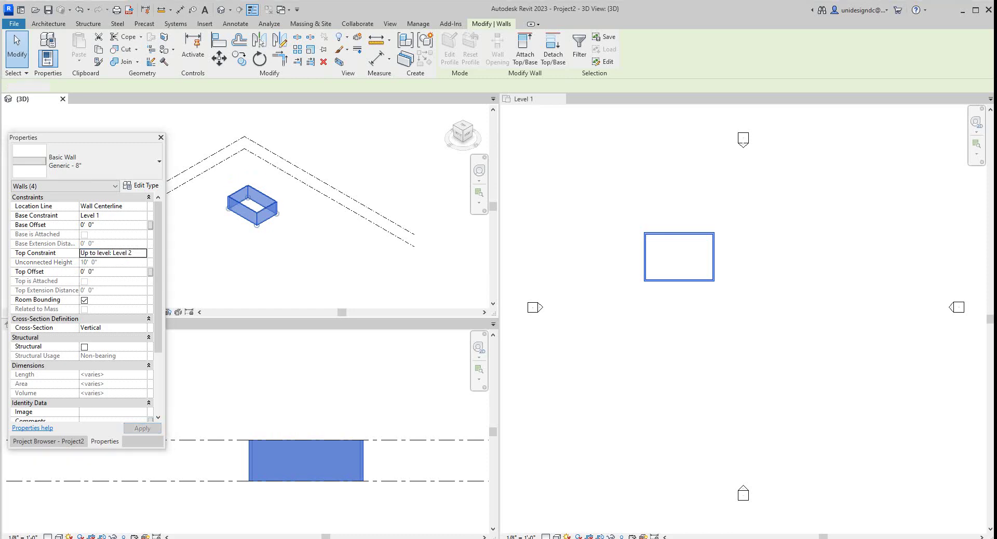
key("Escape")
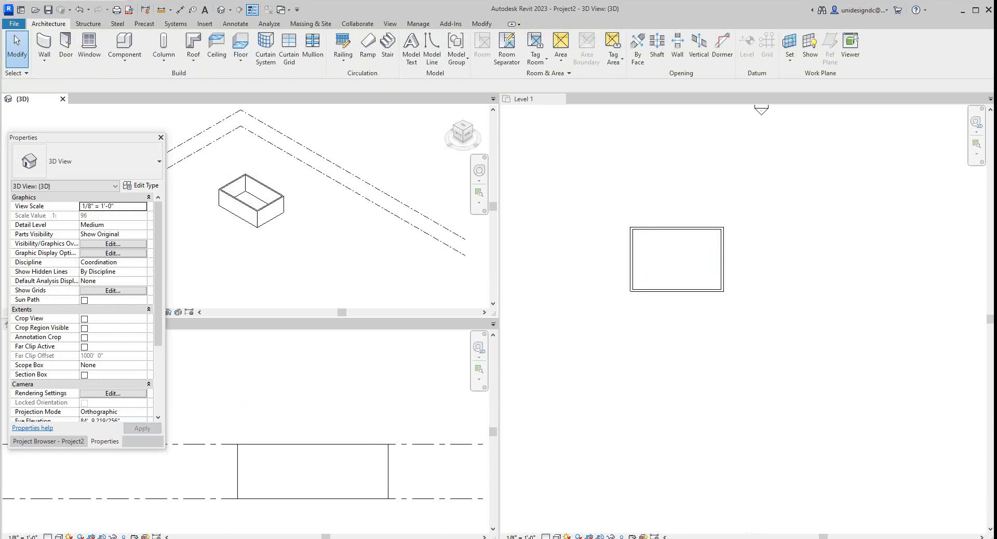
Activate the Level 1 floor plan and frame the rectangular wall layout closely in it.
scroll(675, 244, "down", 3)
scroll(675, 244, "up", 5)
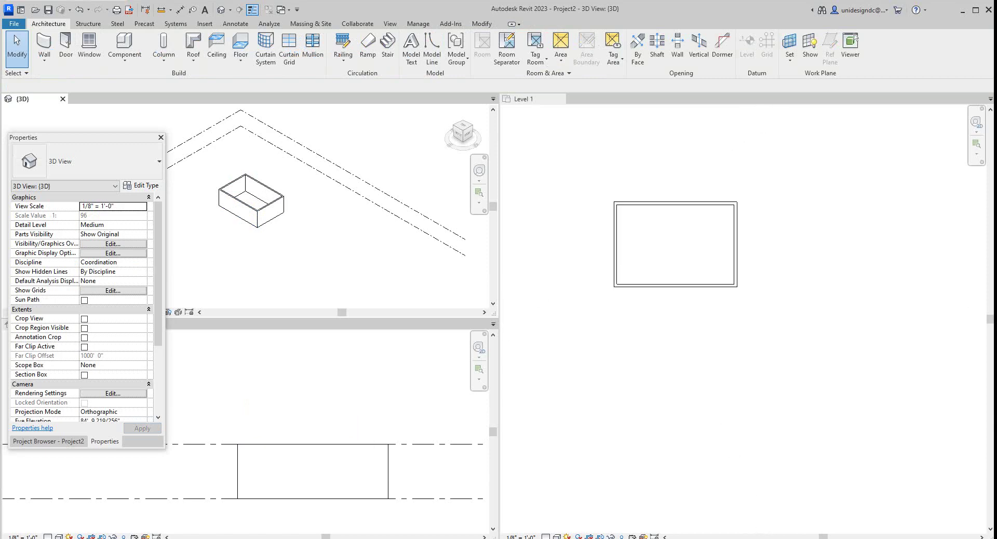
scroll(696, 275, "down", 3)
scroll(678, 223, "up", 5)
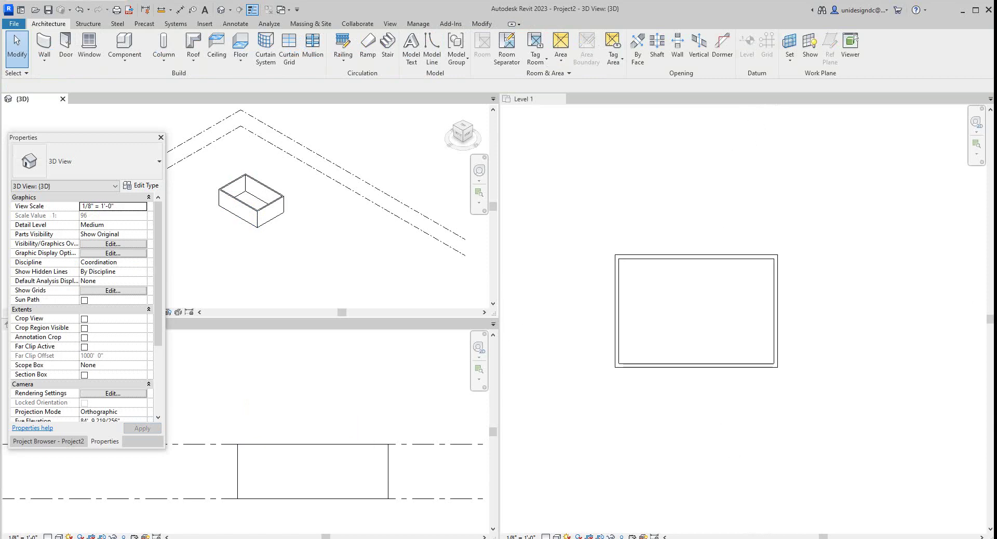
scroll(650, 211, "up", 1)
left_click(644, 207)
scroll(639, 203, "up", 3)
scroll(640, 203, "down", 4)
scroll(619, 298, "up", 1)
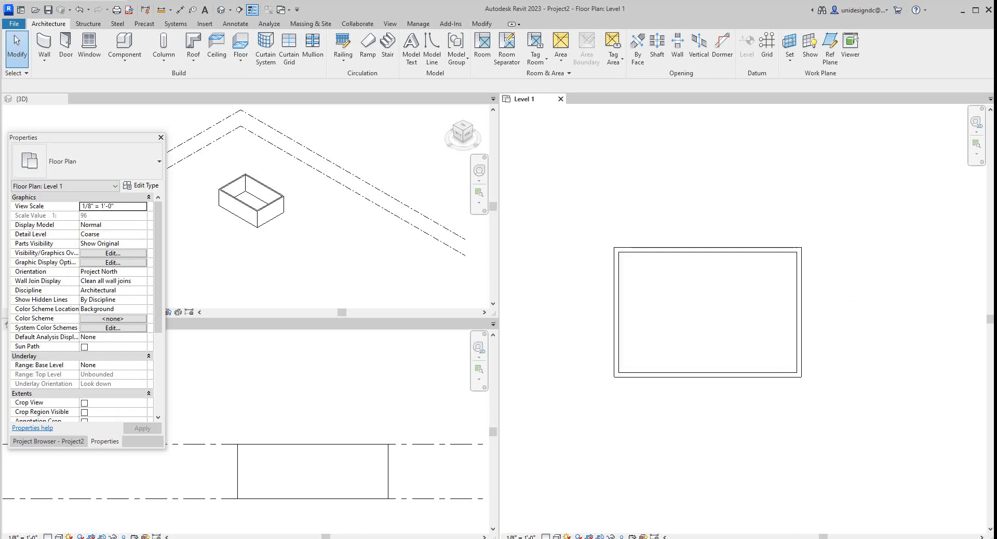
scroll(630, 299, "up", 1)
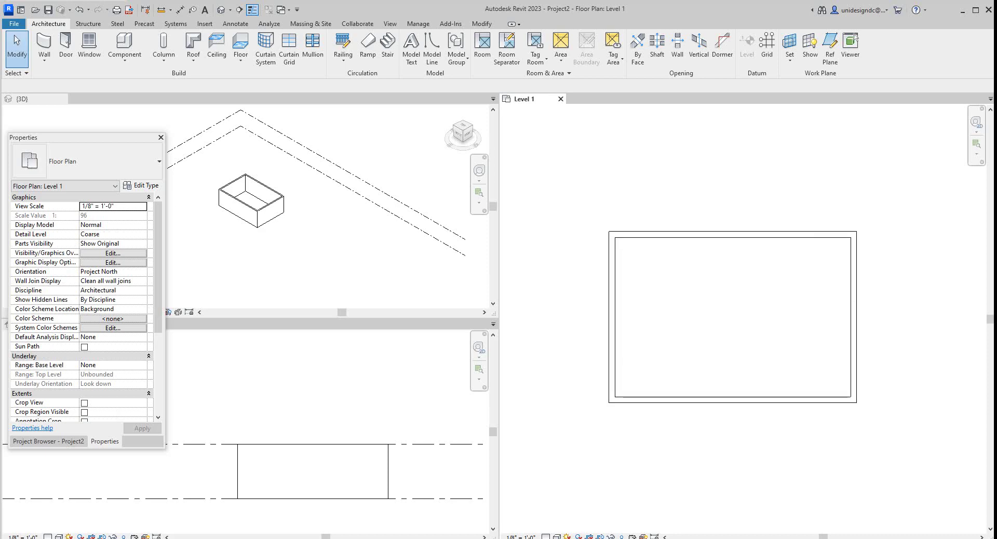
scroll(729, 302, "up", 1)
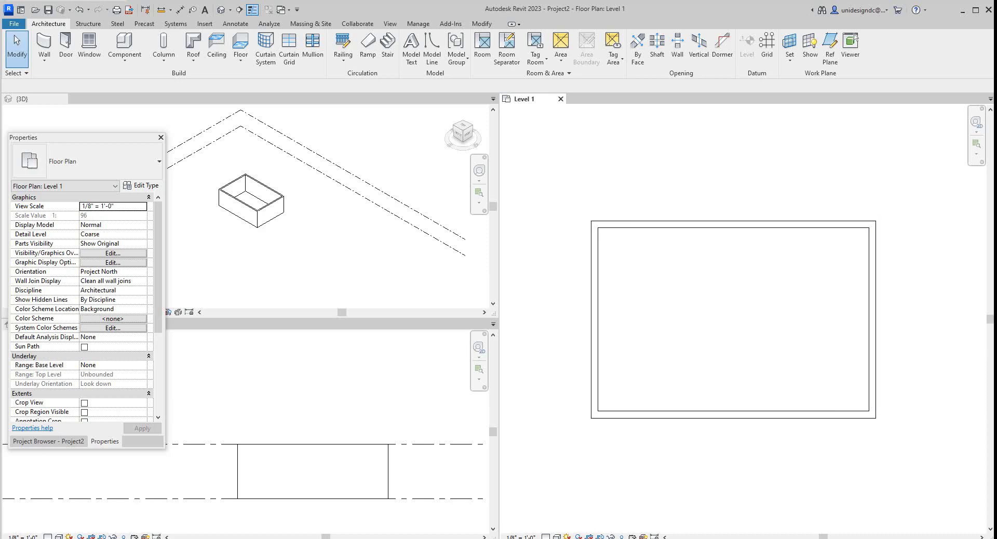
scroll(636, 267, "up", 1)
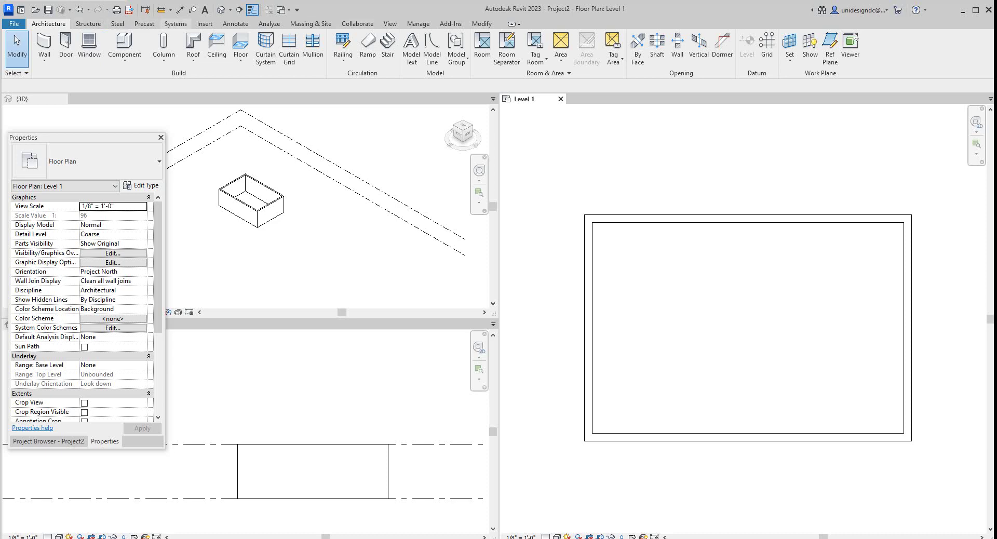
left_click(205, 23)
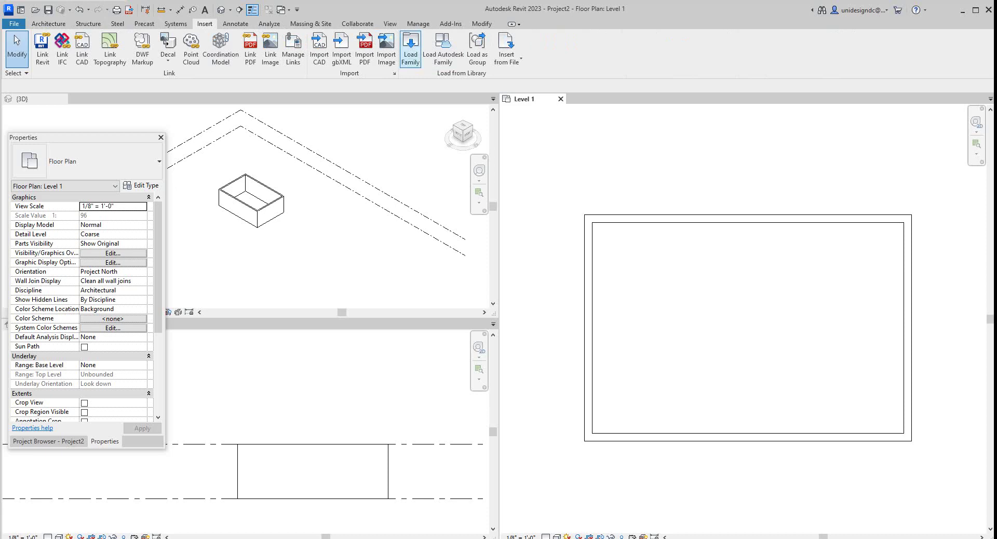
left_click(410, 49)
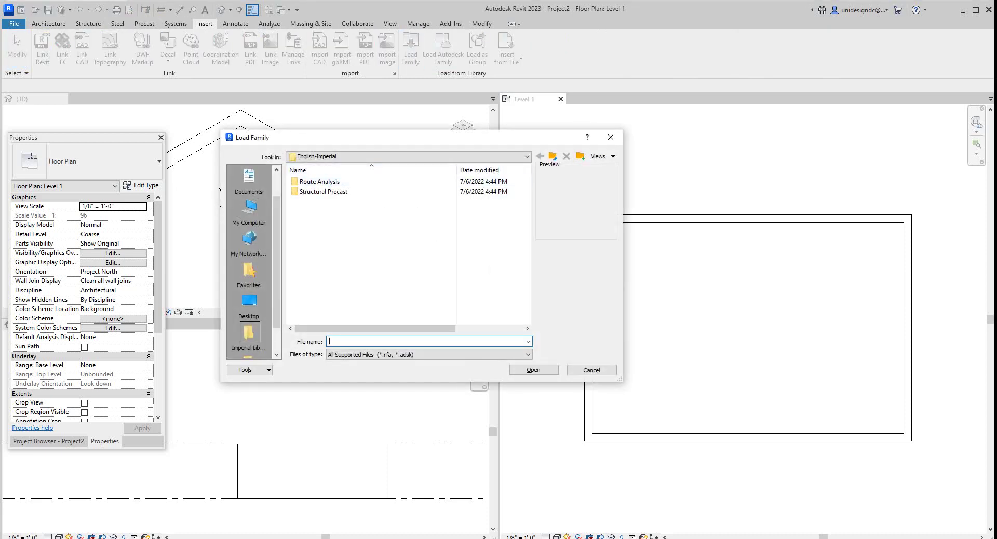
left_click(611, 137)
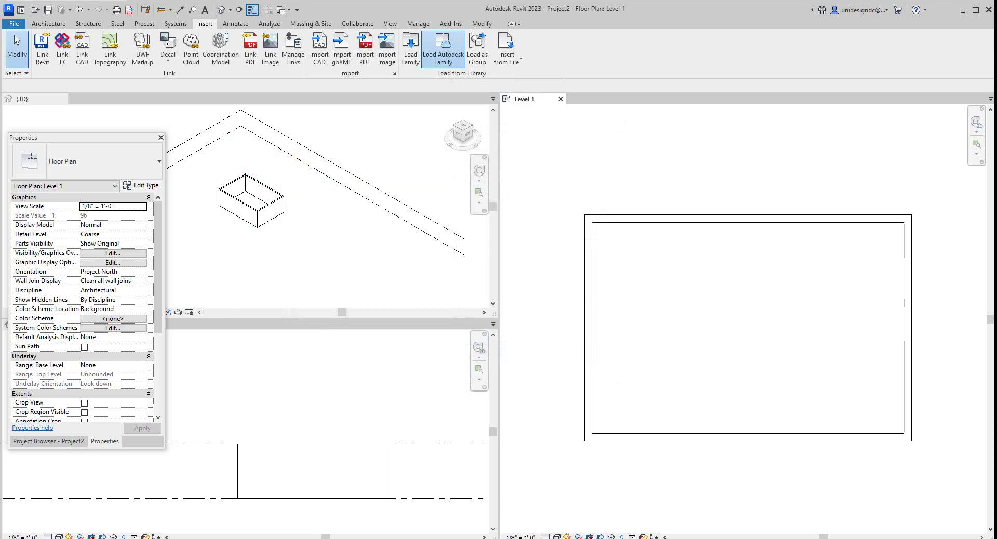
Open the Autodesk family library for loading and browse the cabinets and counter tops in its Casework category.
left_click(443, 49)
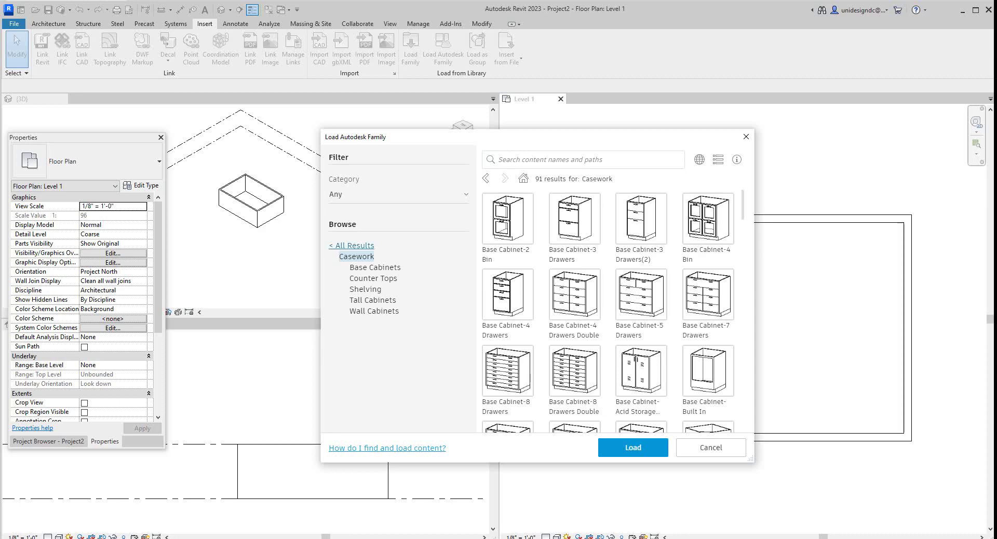
left_click(355, 245)
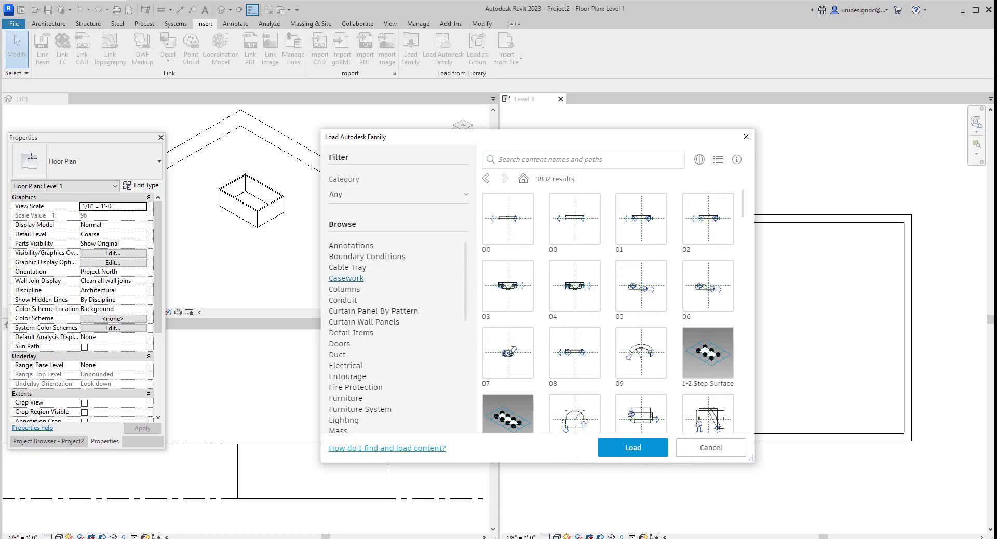
left_click(347, 279)
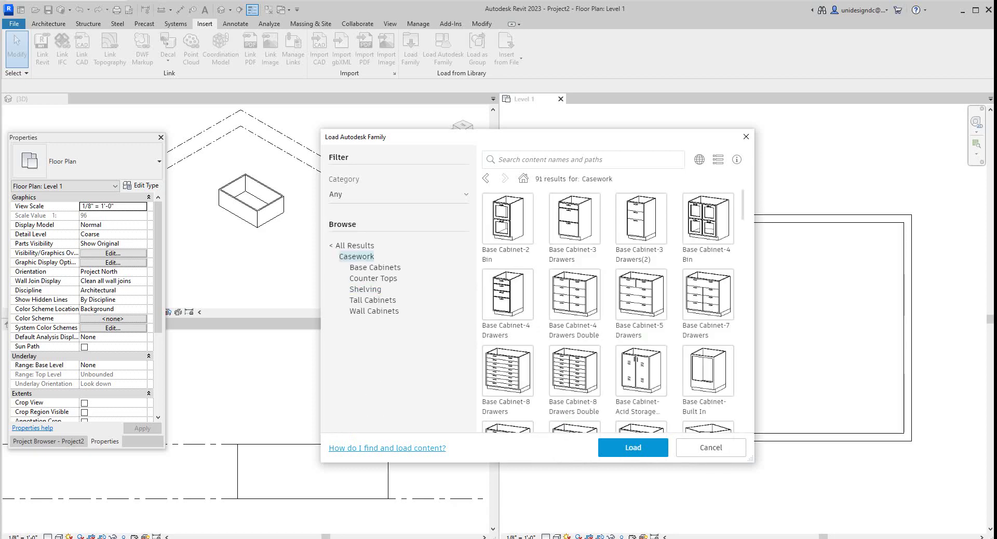
scroll(575, 291, "down", 3)
scroll(574, 291, "up", 3)
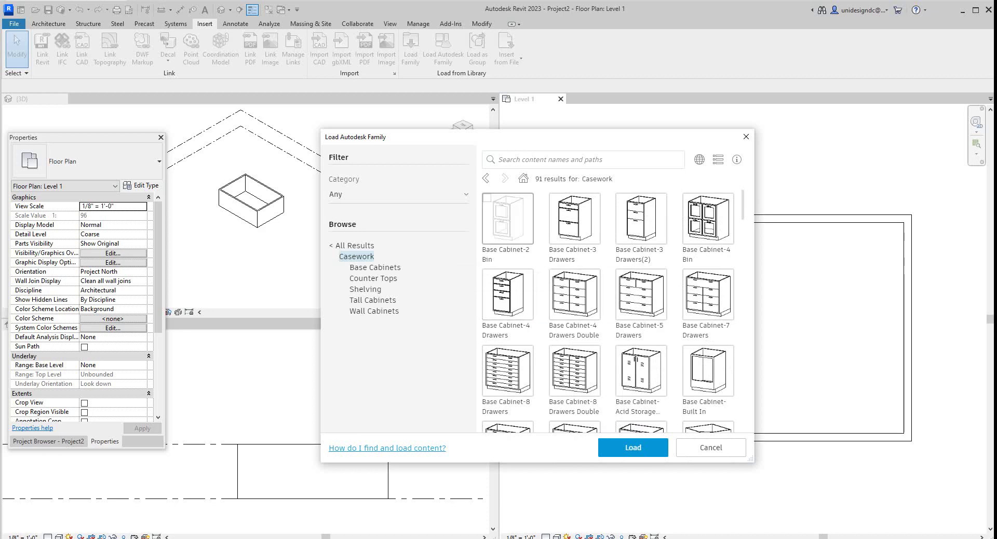
scroll(575, 280, "down", 12)
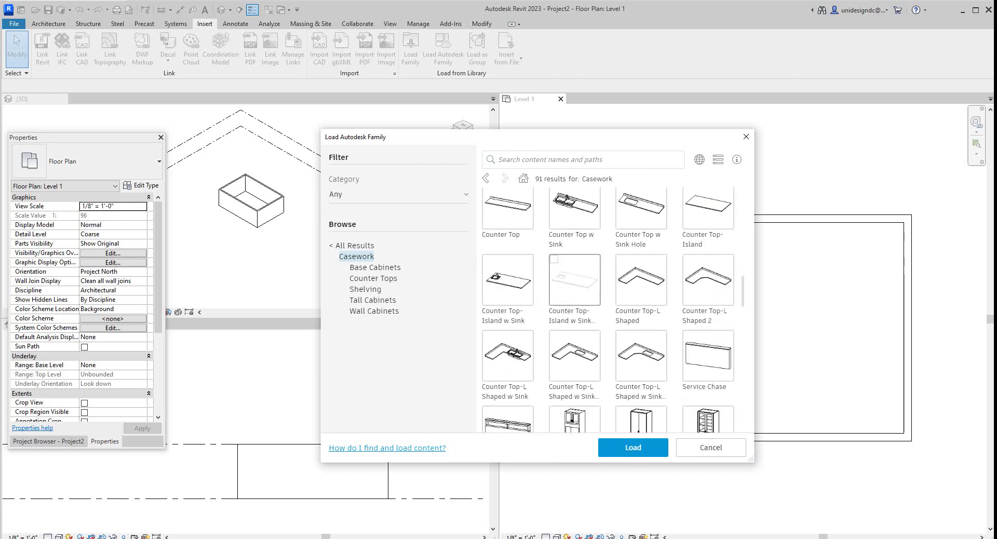
scroll(574, 279, "down", 10)
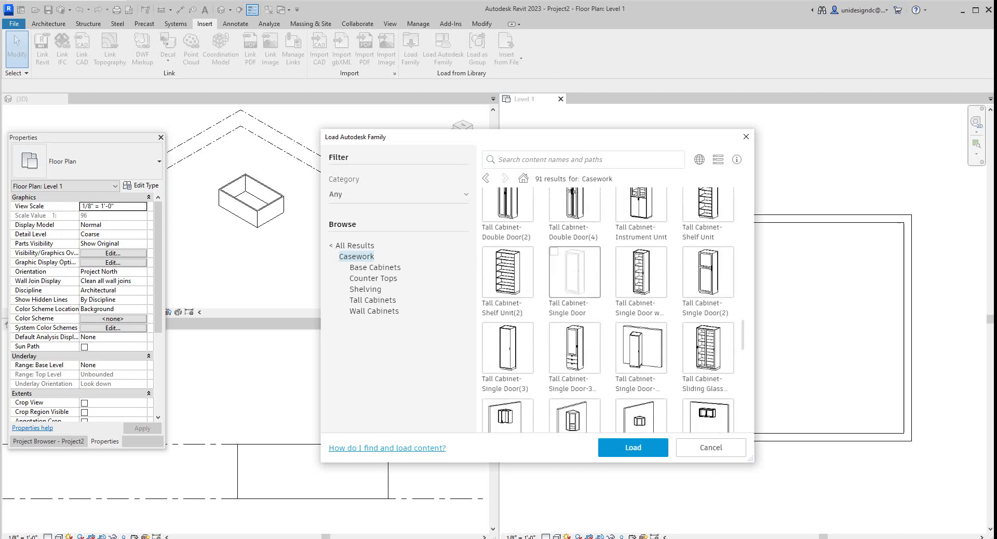
scroll(574, 291, "up", 20)
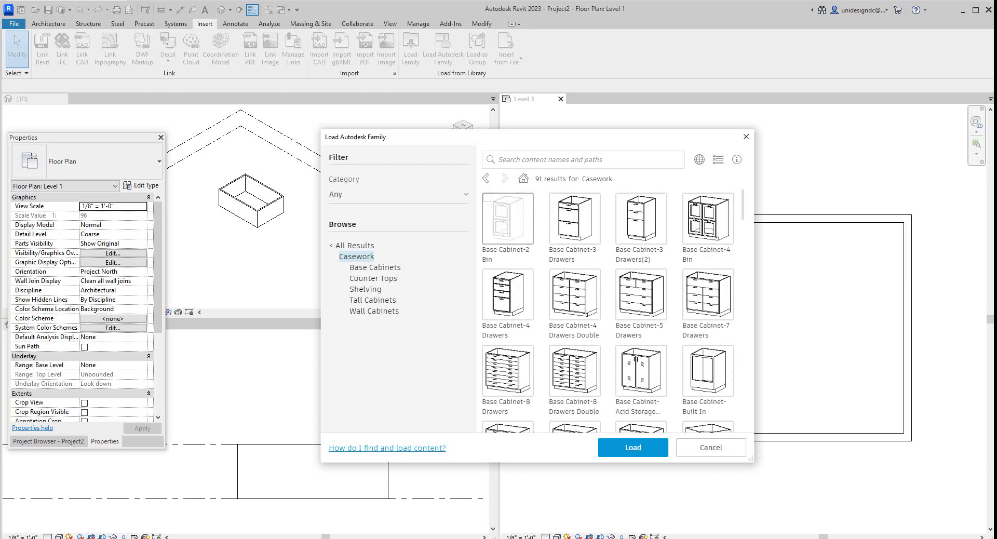
Mark the base cabinets 2 Bin, 3 Drawers, 3 Drawers(2), 4 Bin, 4 Drawers, 4 Drawers Double, 5 Drawers and 7 Drawers for loading.
left_click(486, 198)
left_click(554, 198)
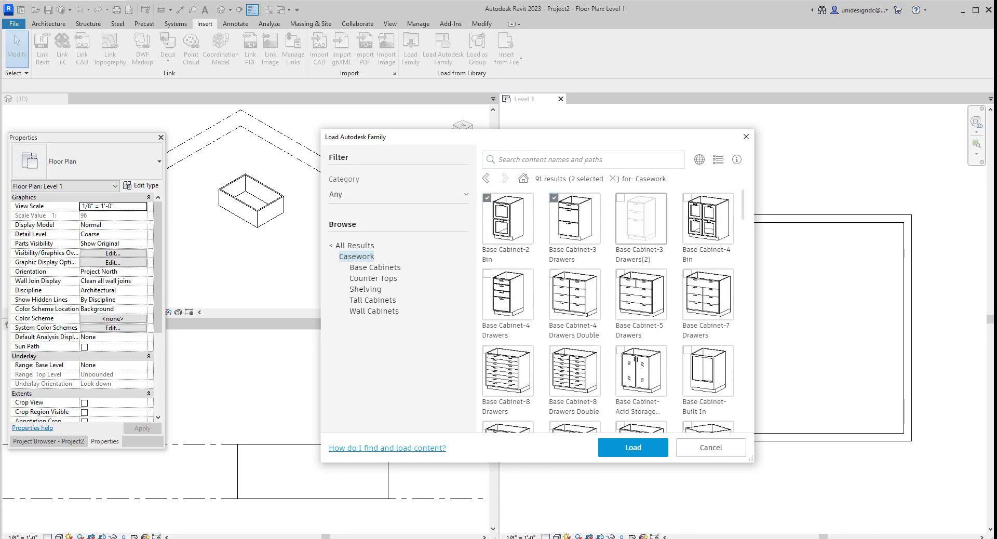
left_click(621, 198)
left_click(688, 198)
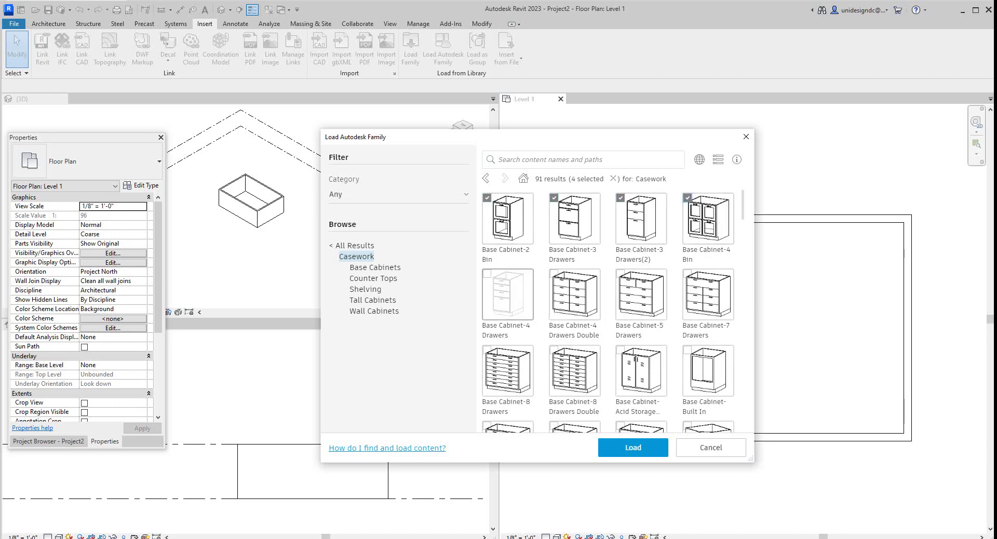
scroll(508, 284, "down", 1)
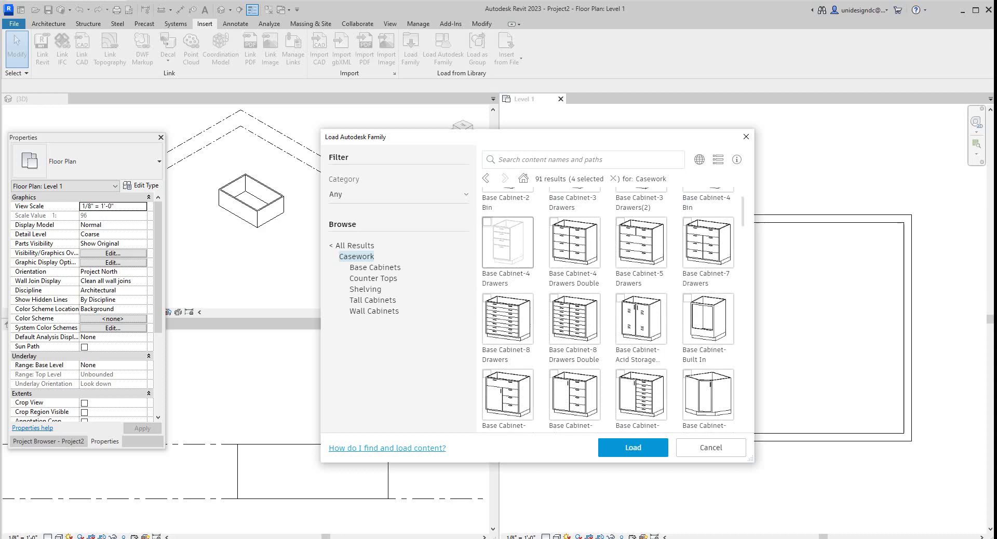
left_click(487, 222)
left_click(554, 222)
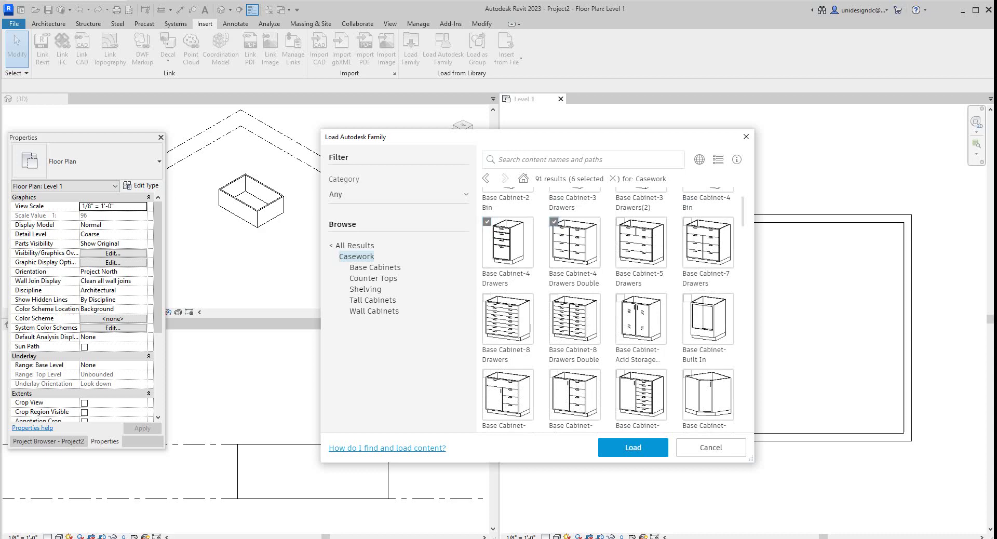
left_click(620, 221)
left_click(687, 221)
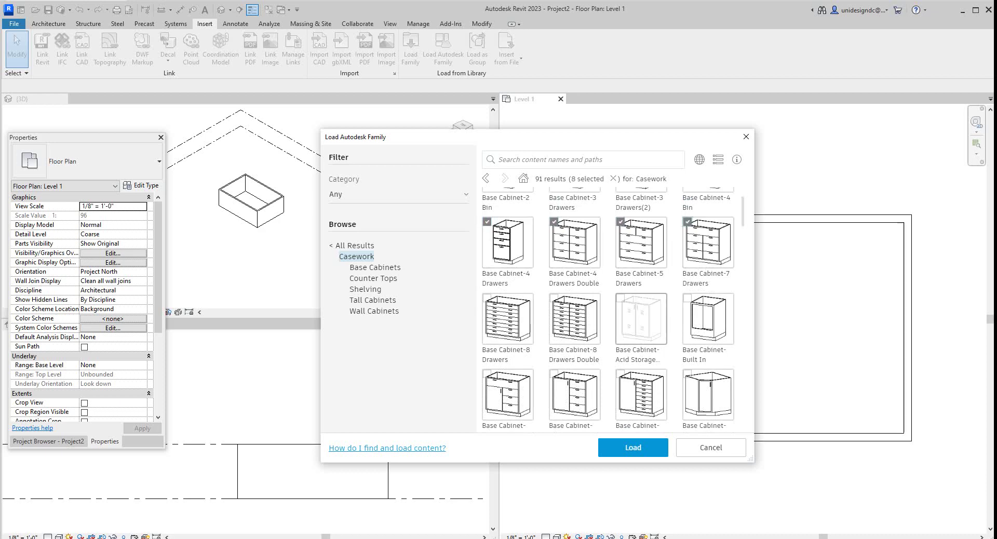
Add the base cabinets Combo01, Combo02, Combo03, Corner Unit and the two following corner unit variants to the load selection.
scroll(687, 223, "down", 2)
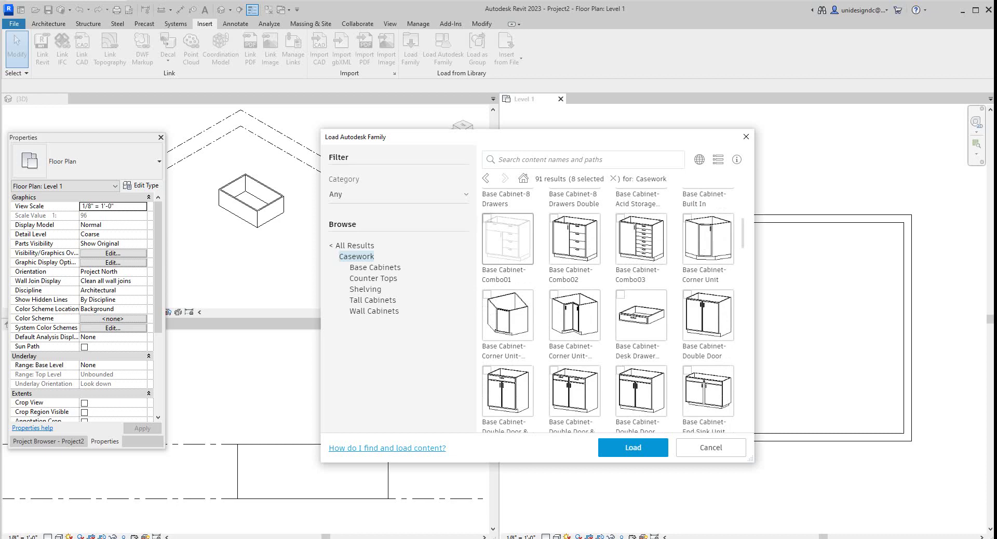
left_click(487, 217)
left_click(554, 218)
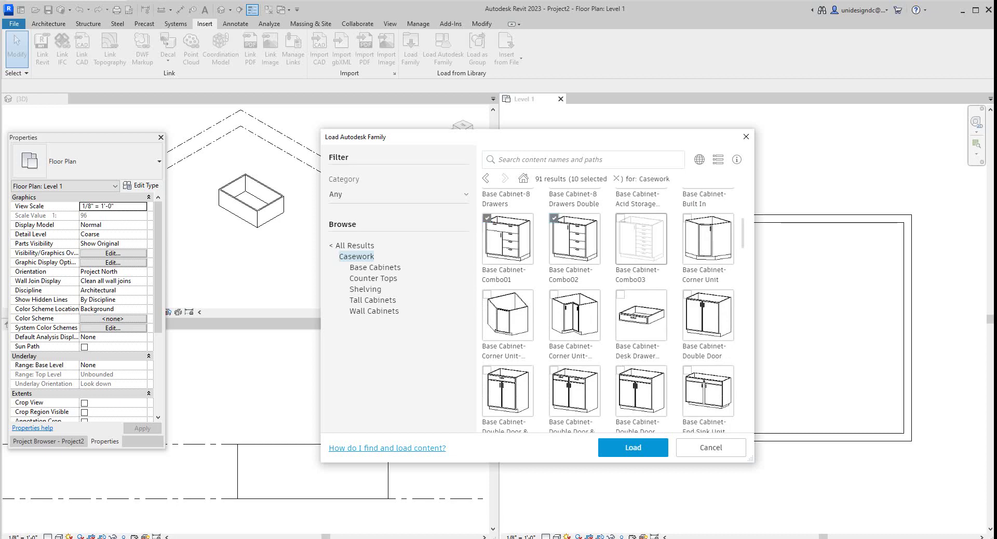
left_click(621, 218)
left_click(688, 217)
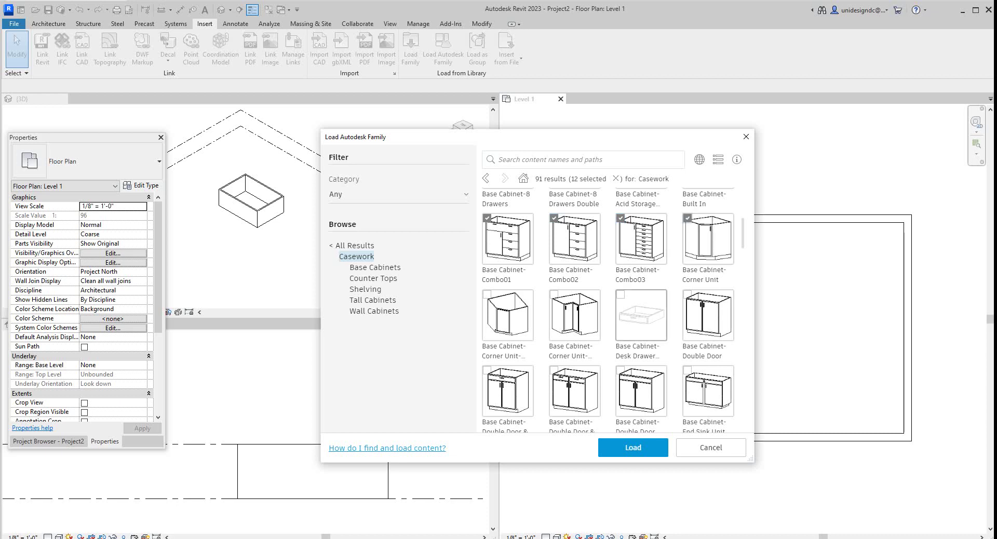
left_click(487, 294)
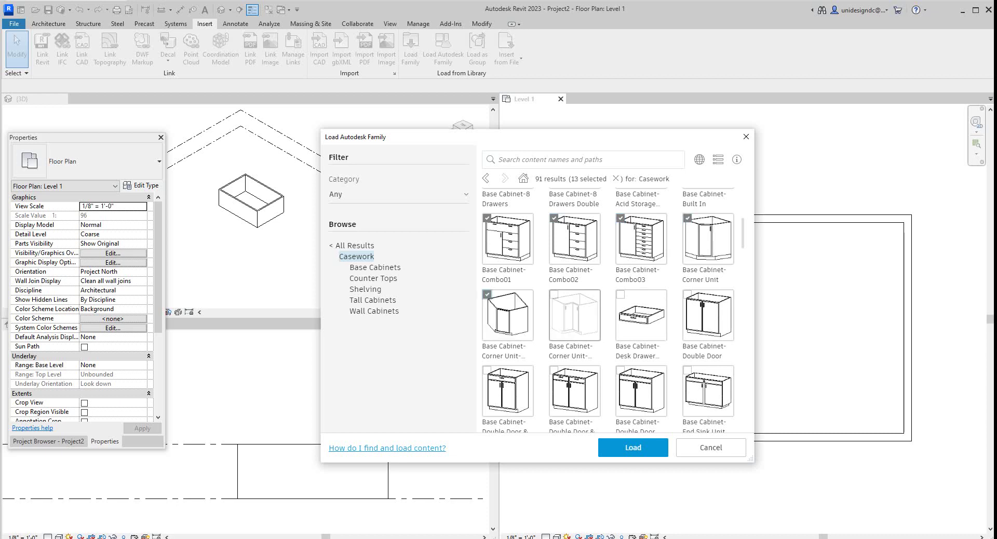
left_click(554, 295)
Add the three Upper Cabinet-Double Door families listed just before Upper Cabinet-Filler-Wall to the load selection.
scroll(555, 295, "down", 5)
scroll(575, 353, "down", 10)
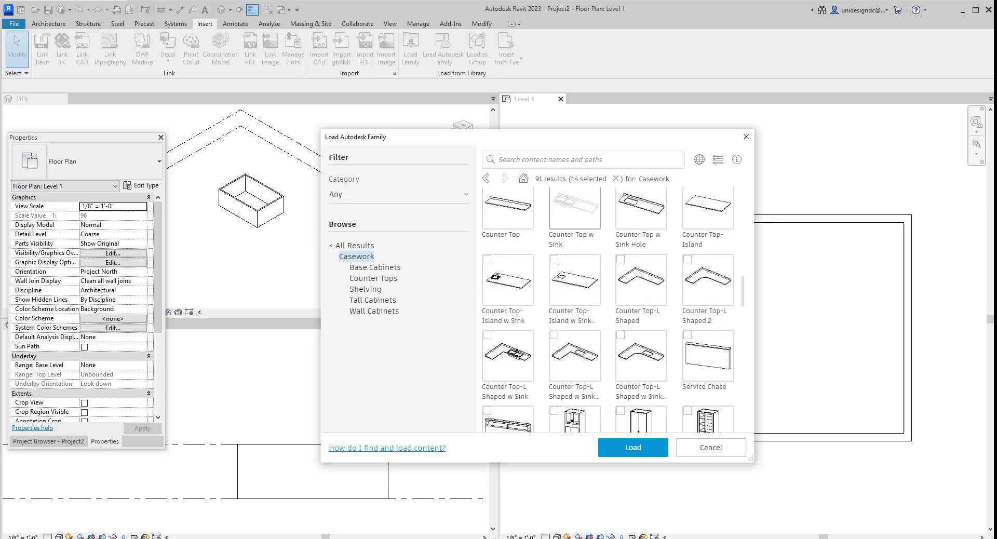
scroll(575, 353, "down", 5)
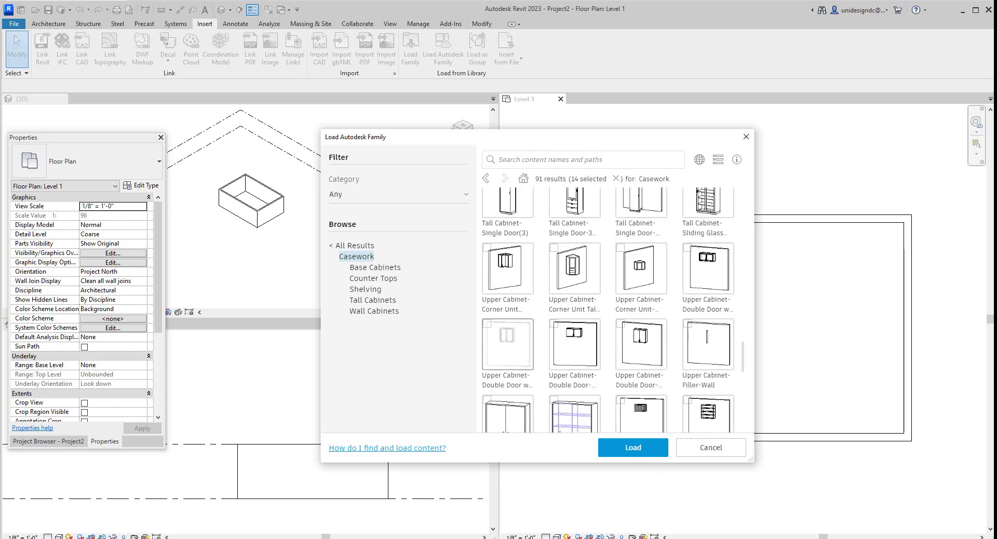
left_click(488, 323)
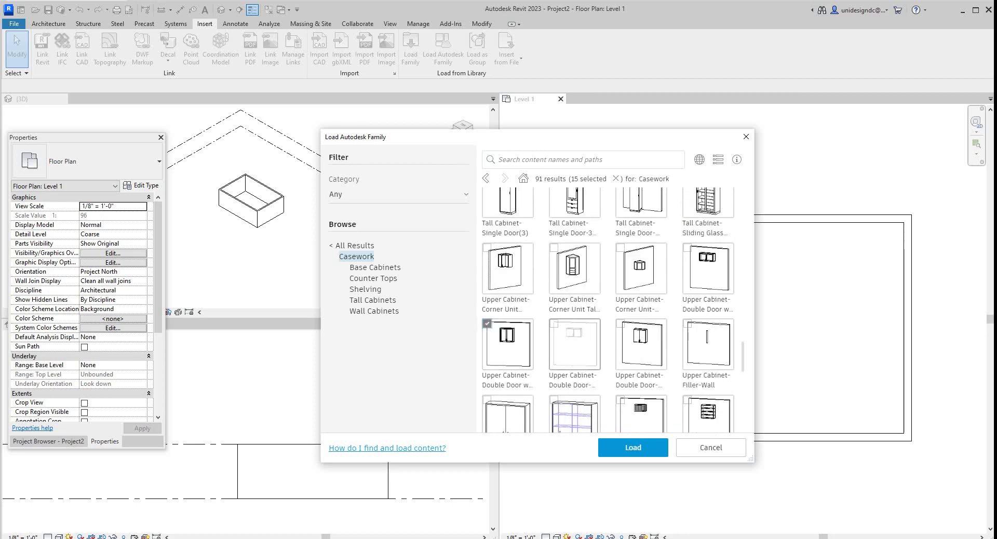
left_click(555, 323)
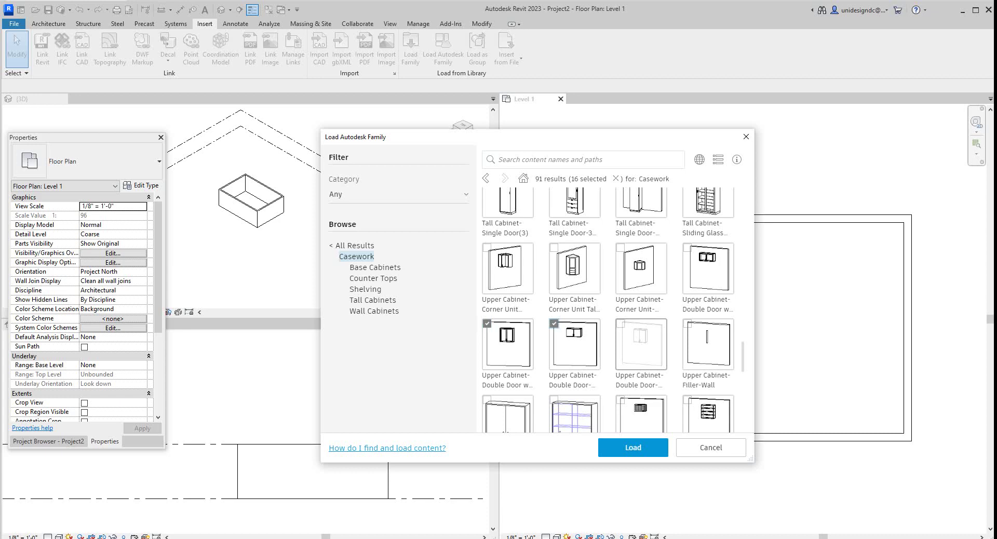
left_click(621, 323)
Add both Upper Cabinet-Pass-Thru families and the Upper Cabinet-Shelving Unit family to the load selection.
scroll(621, 332, "down", 3)
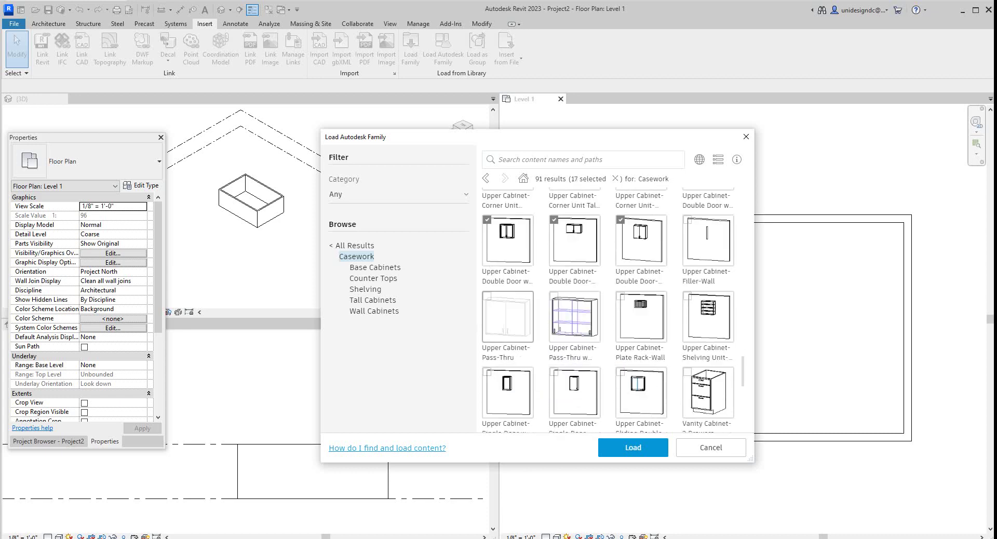
left_click(487, 296)
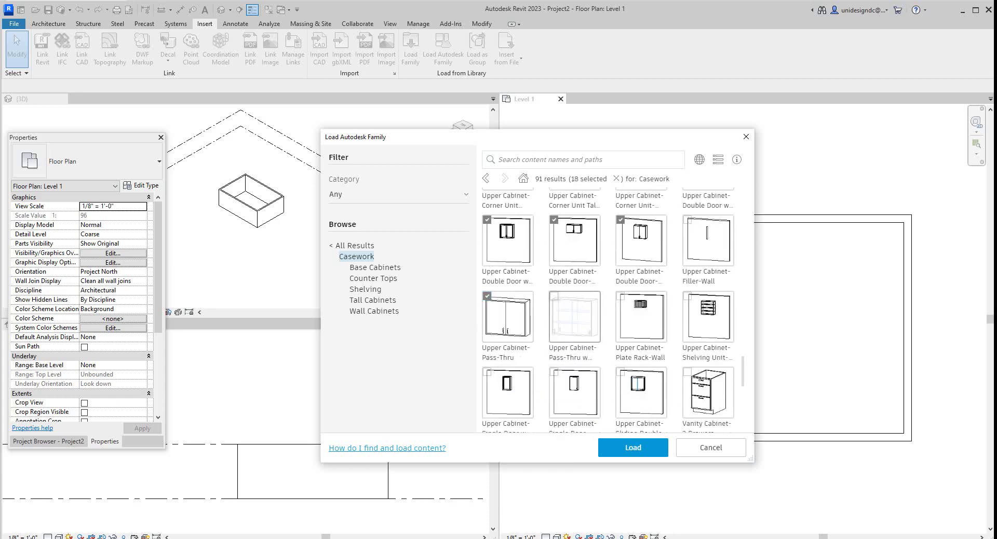
left_click(554, 296)
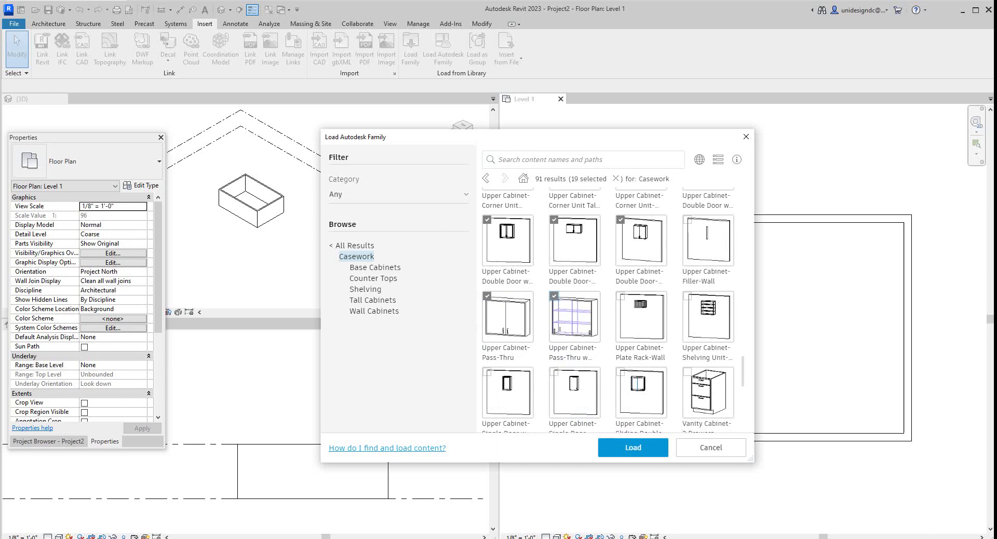
left_click(687, 296)
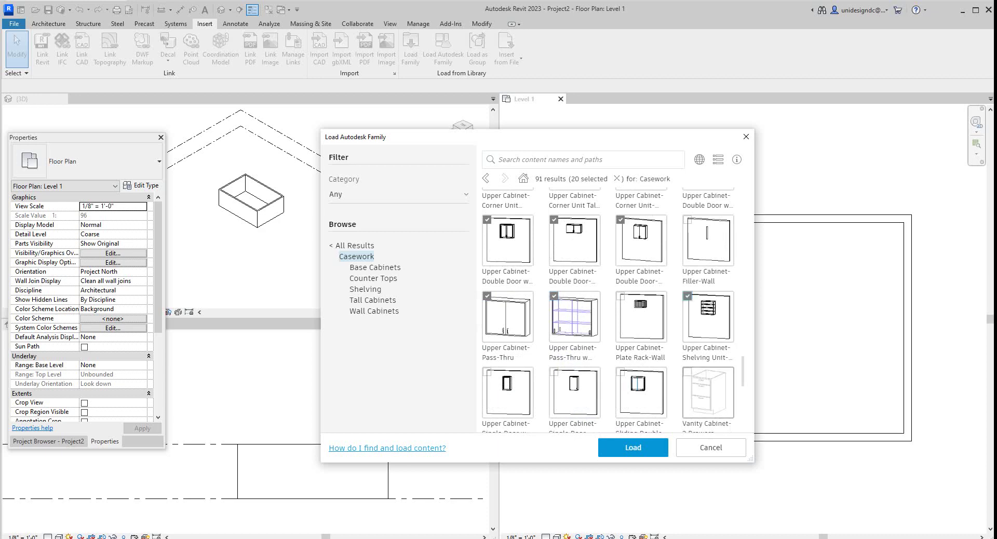
Add the vanity drawer cabinet, the sliding upper cabinet and two single-door upper cabinets, and load all marked families into the project.
left_click(688, 372)
left_click(620, 372)
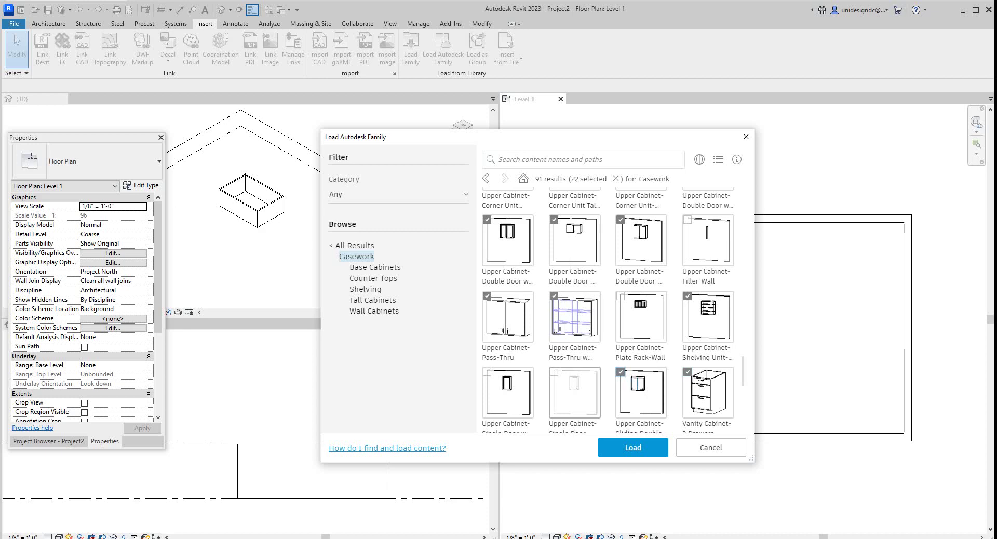
left_click(555, 372)
left_click(487, 372)
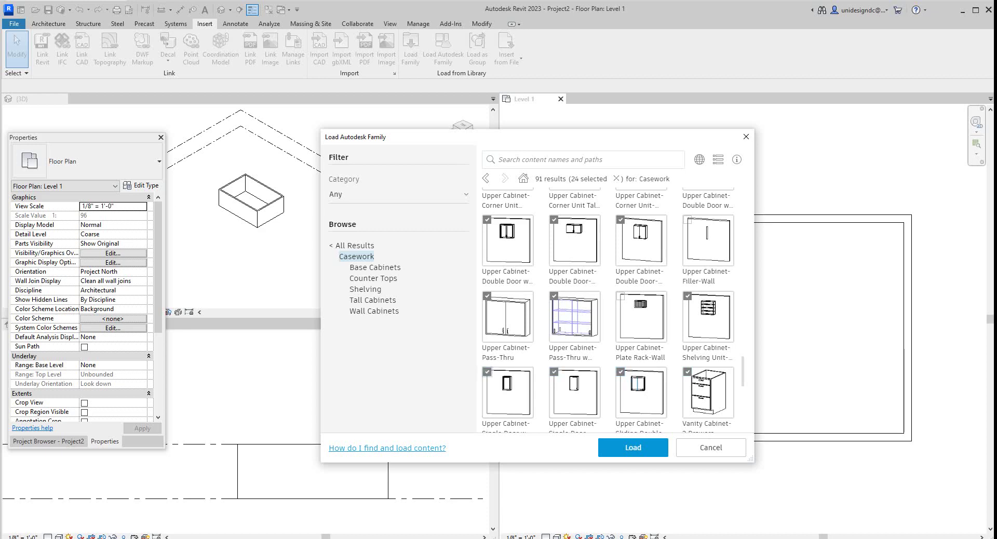
left_click(634, 447)
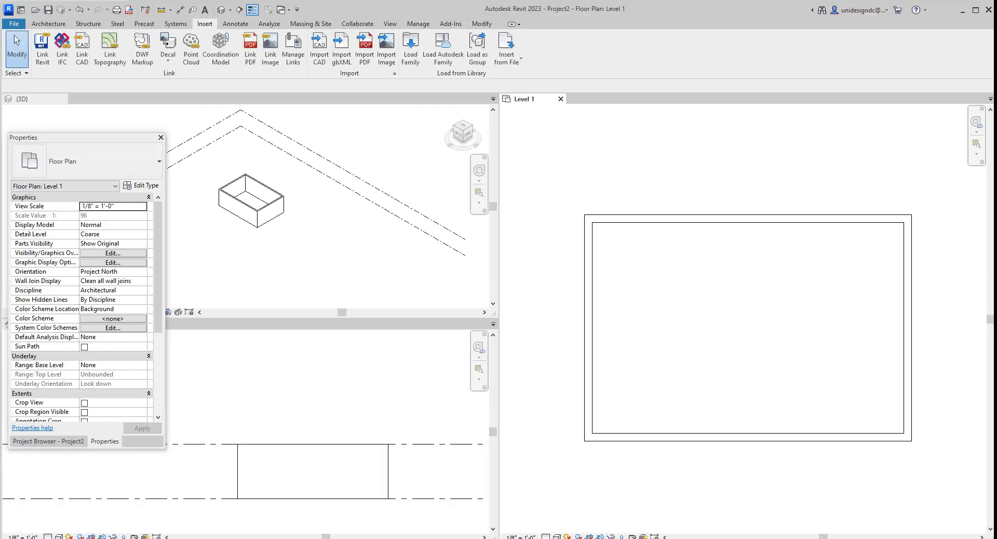
scroll(684, 271, "up", 2)
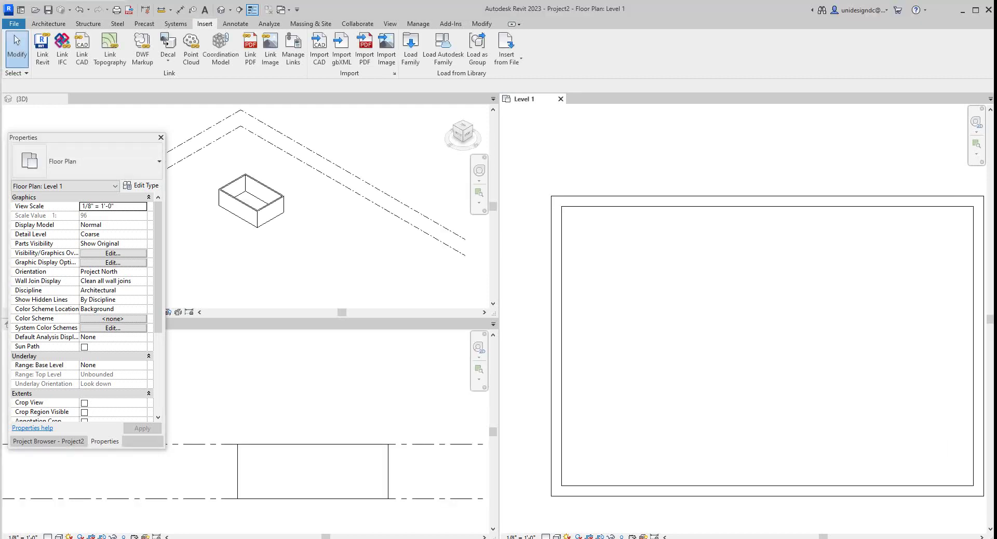
scroll(680, 263, "down", 3)
scroll(676, 265, "up", 2)
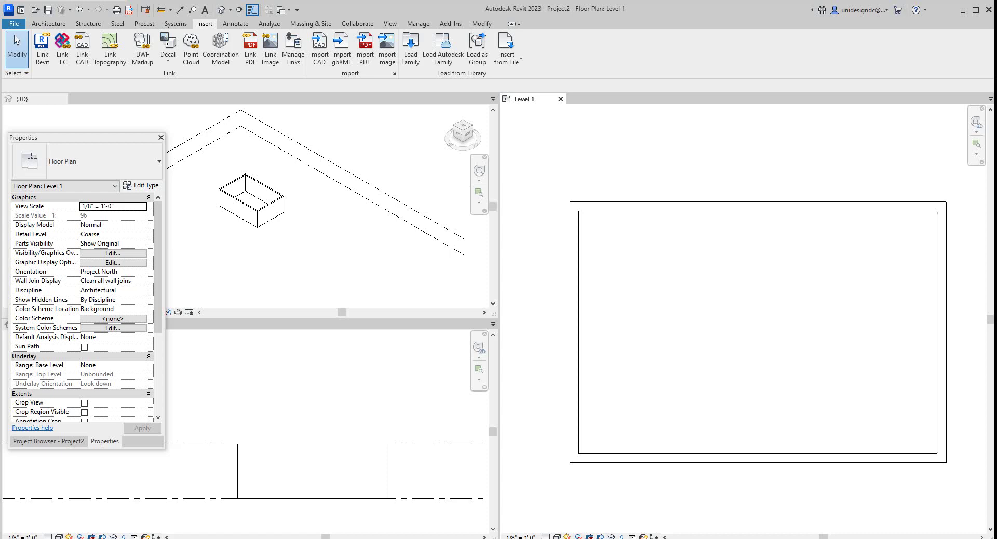
Move the floating Properties palette clear of the 3D and North view labels and show the Project Browser in it.
left_click_drag(76, 138, 338, 136)
scroll(342, 301, "down", 5)
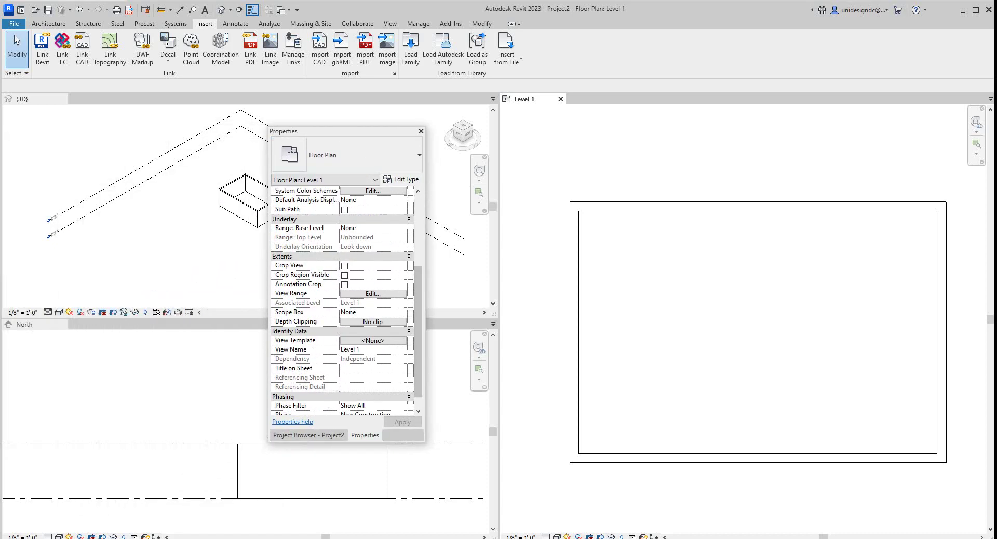
scroll(343, 301, "down", 1)
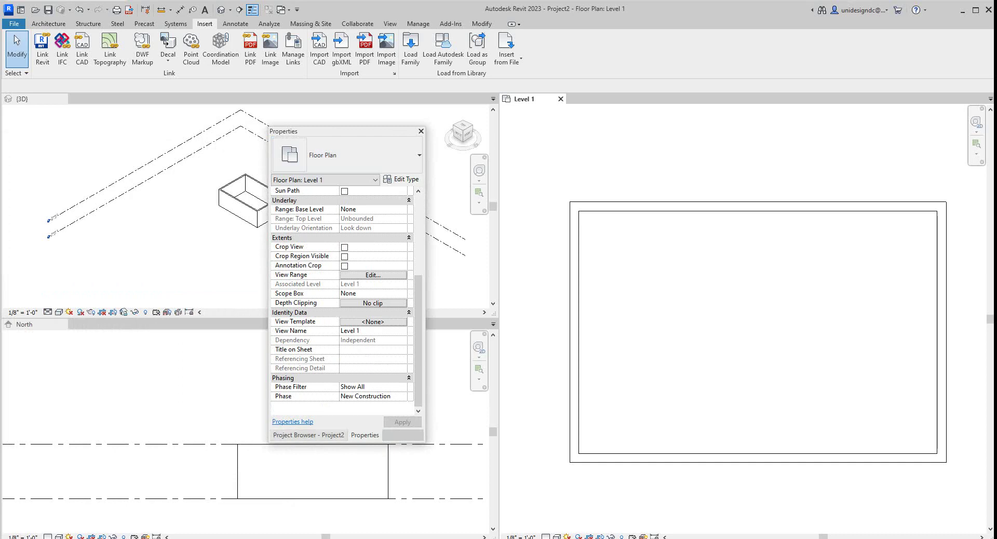
left_click(308, 434)
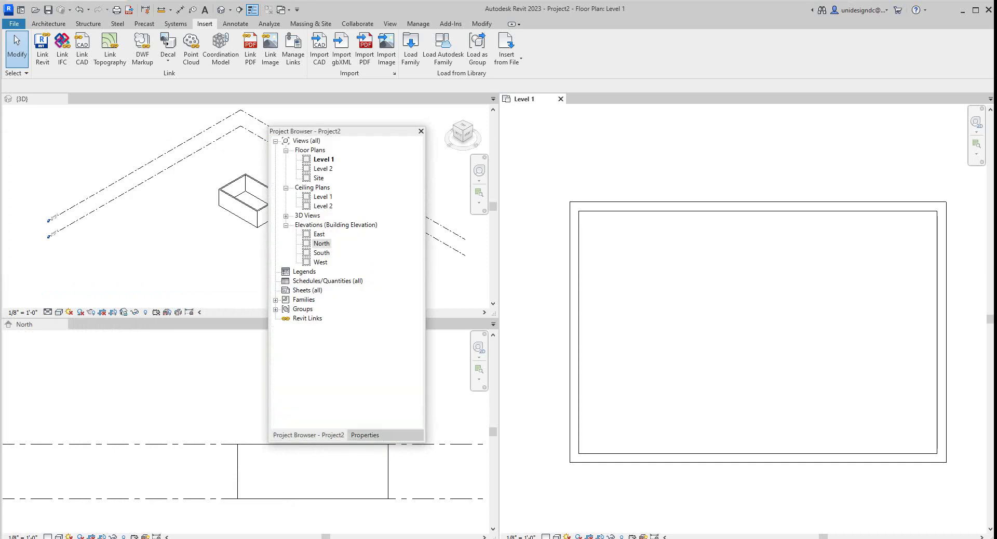
List the loaded Casework families in the Project Browser and expand Base Cabinet-2 Bin to its sizes.
left_click(275, 300)
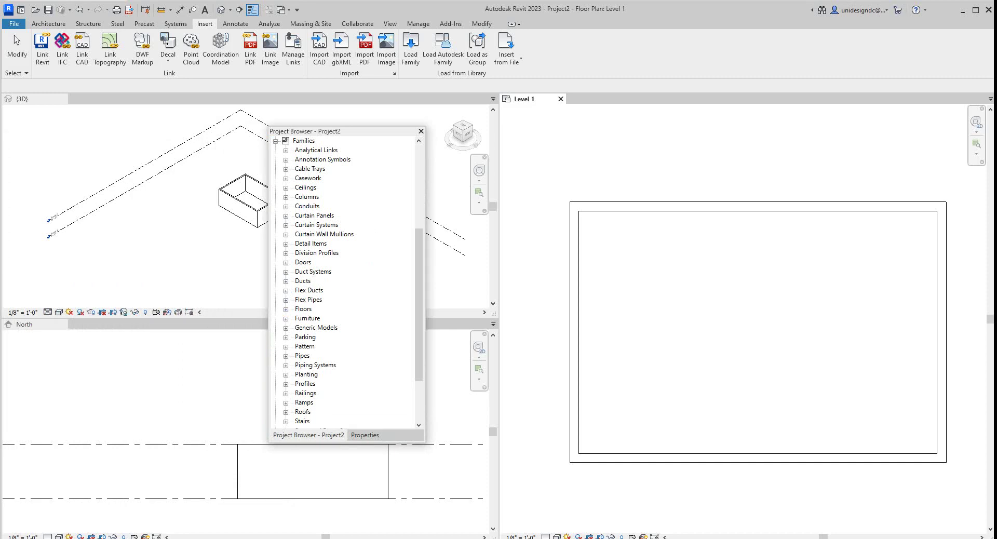
left_click(286, 178)
scroll(348, 276, "down", 4)
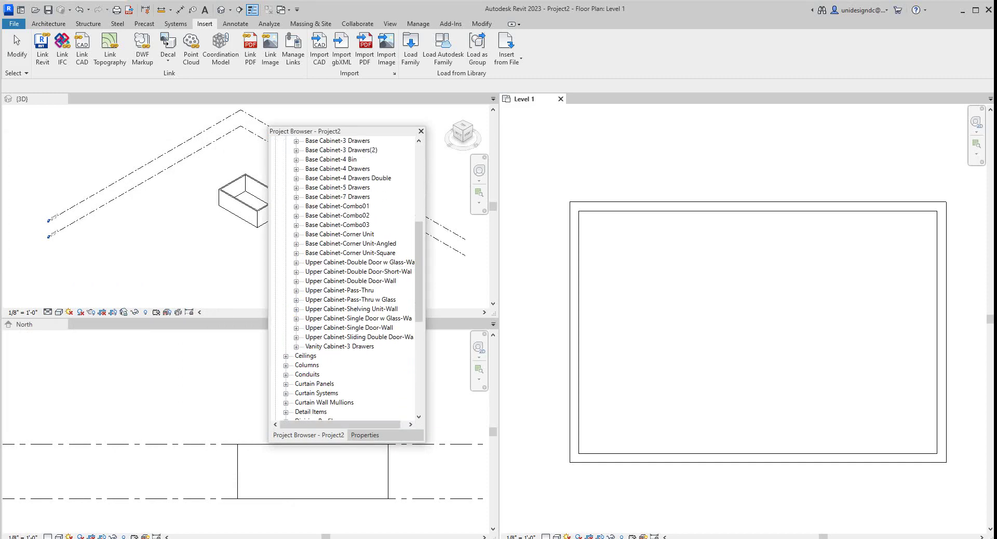
scroll(348, 276, "up", 3)
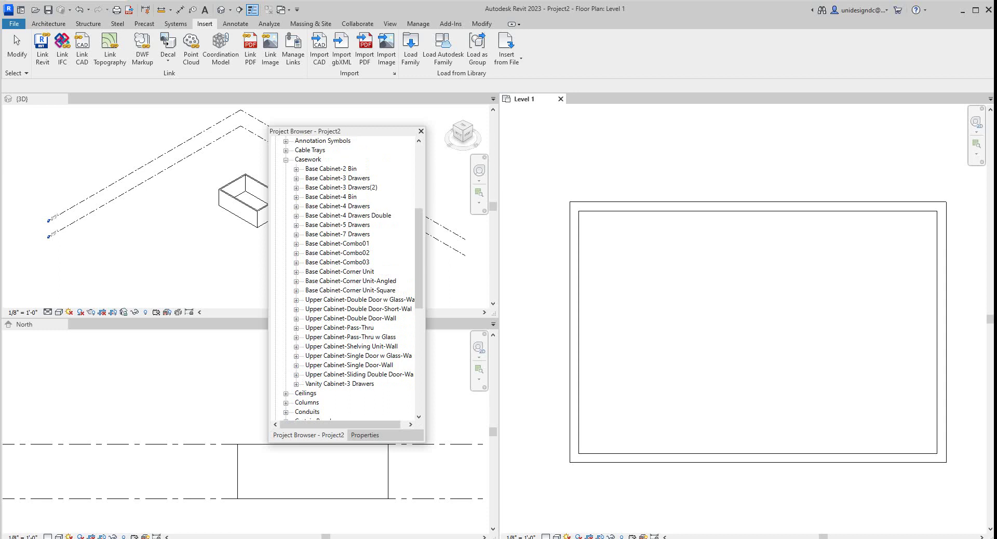
left_click(296, 169)
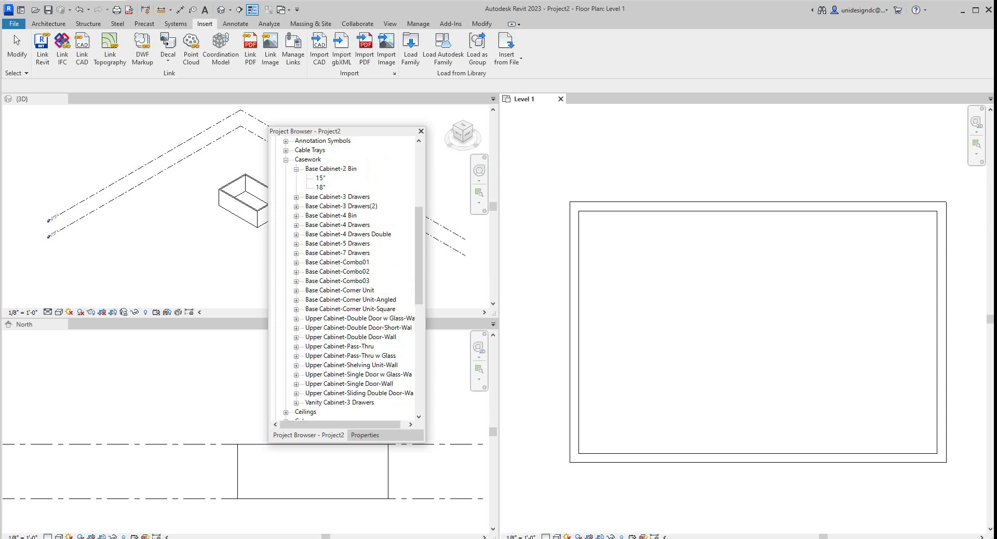
Place an 18" Base Cabinet-2 Bin in the room's north-west corner on the Level 1 plan.
left_click(320, 187)
left_click_drag(601, 248, 595, 218)
scroll(595, 218, "up", 3)
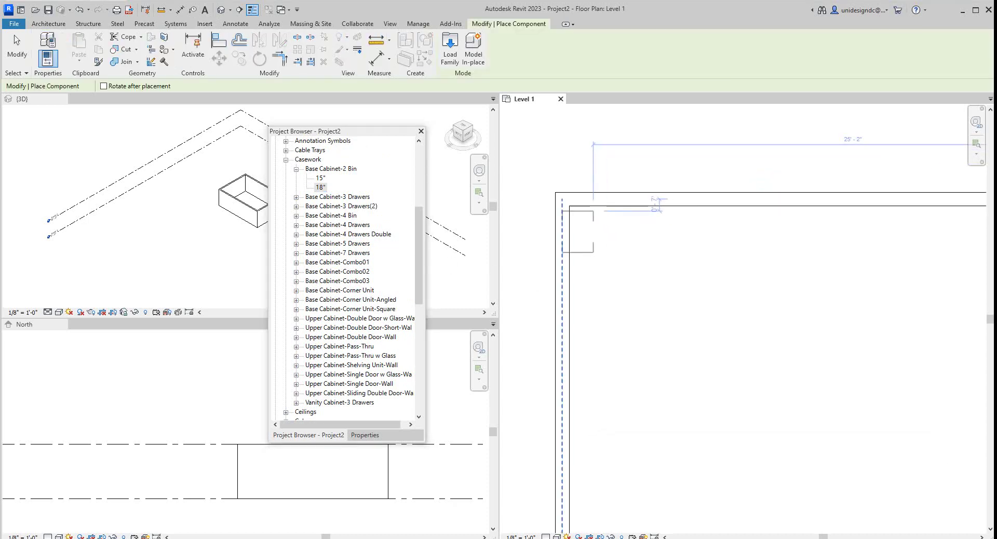
left_click(601, 214)
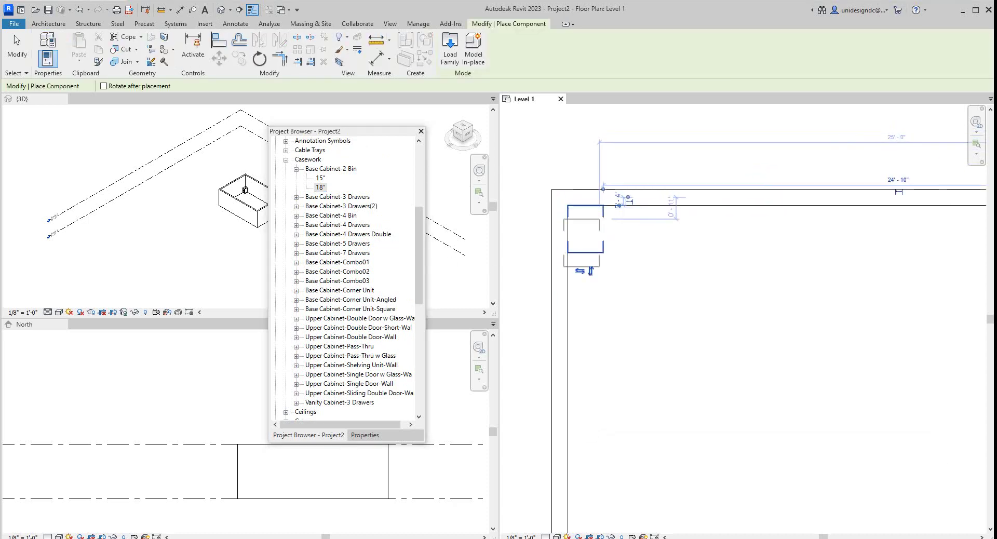
right_click(624, 279)
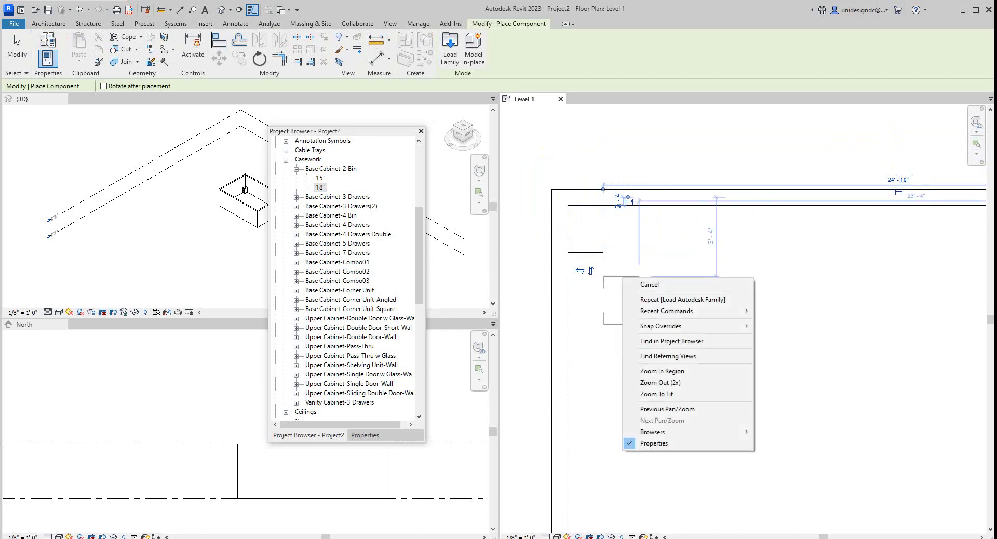
left_click(650, 285)
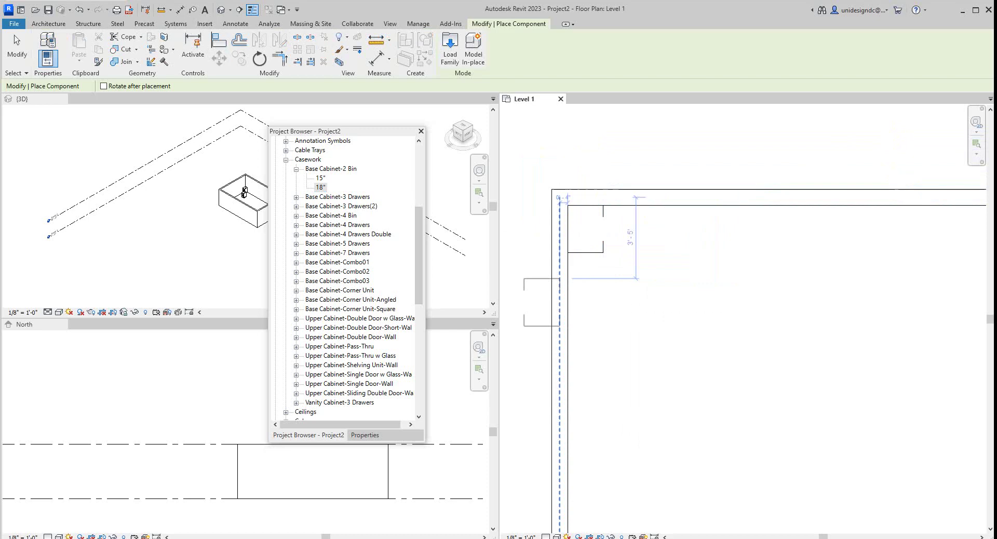
Move the floating Project Browser clear of the room model in the 3D view.
scroll(567, 252, "down", 1)
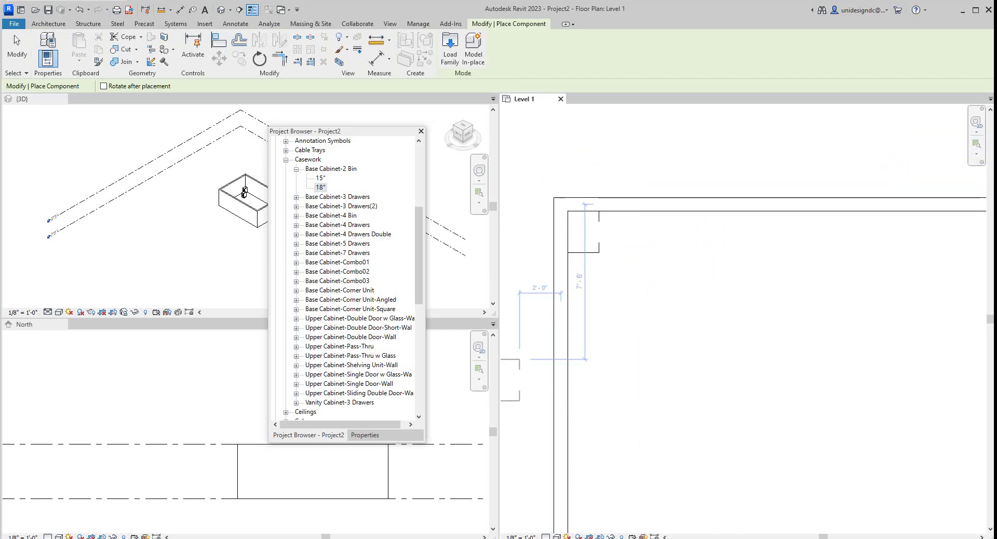
scroll(221, 440, "down", 3)
scroll(254, 186, "up", 3)
scroll(244, 197, "up", 6)
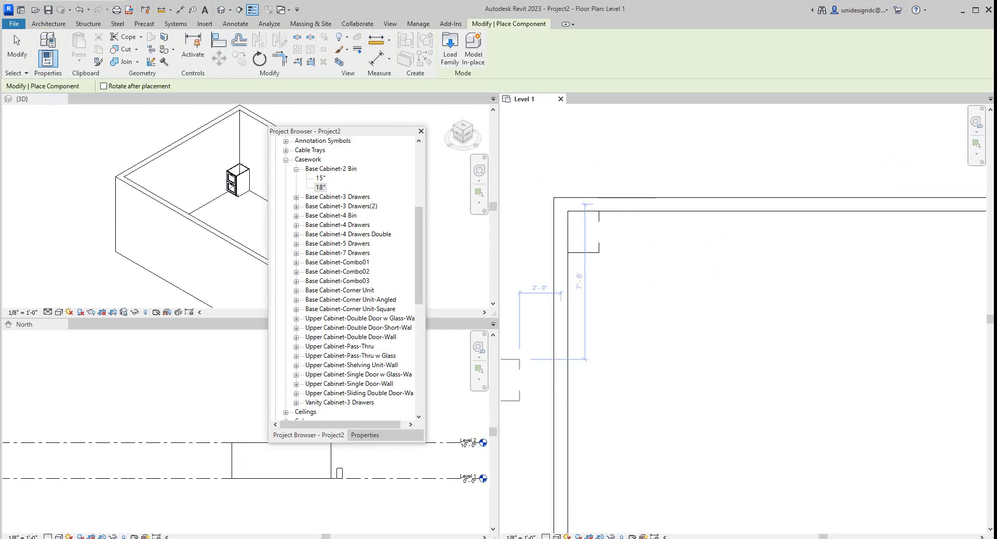
scroll(224, 188, "down", 5)
left_click_drag(338, 131, 117, 219)
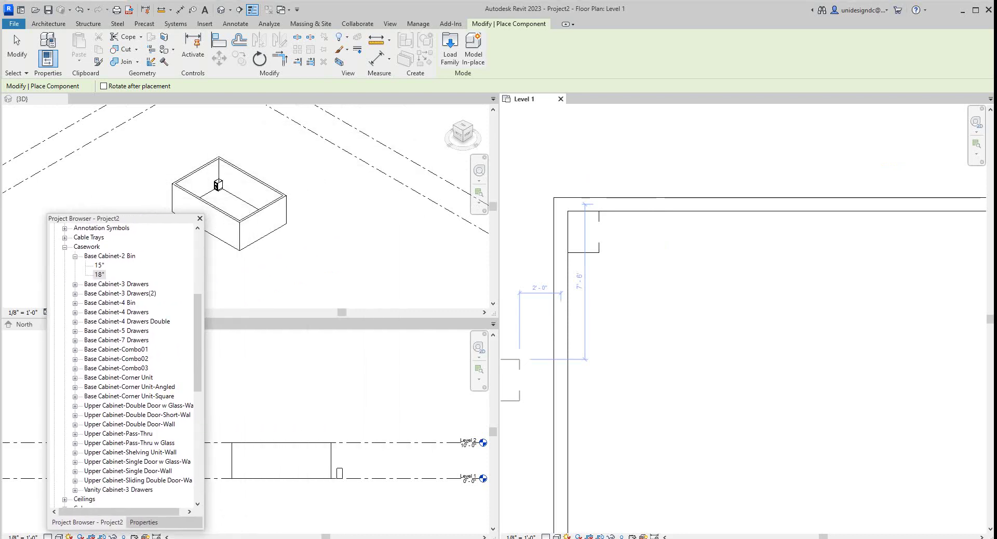
scroll(301, 223, "down", 1)
Place a 48" Base Cabinet-Combo02 along the north wall directly beside the two-bin cabinet and end the placement.
scroll(129, 364, "down", 2)
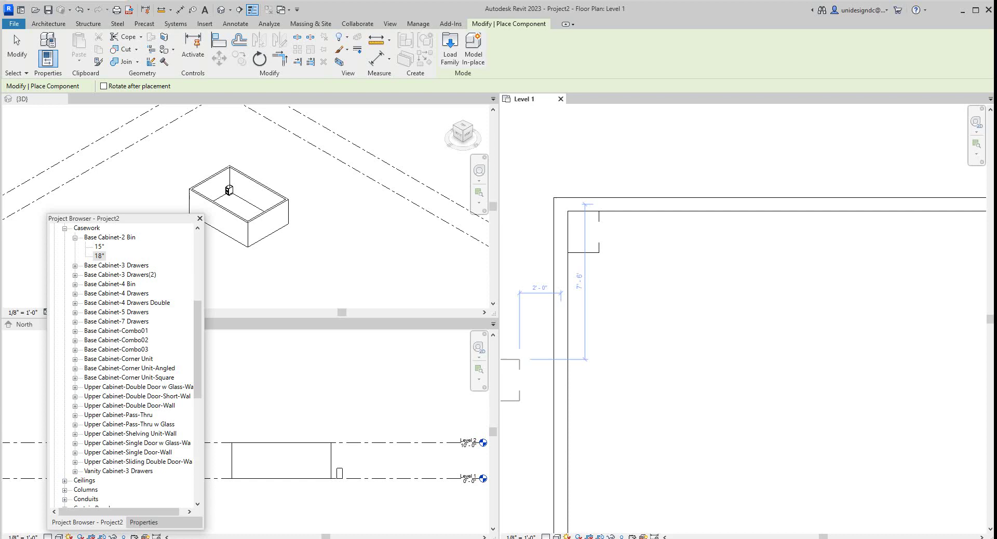
left_click(116, 340)
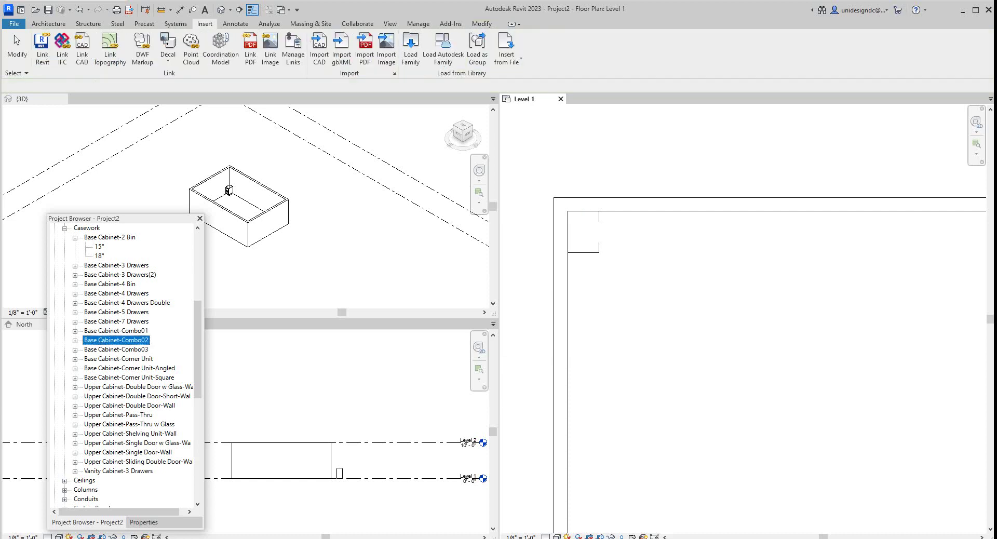
key("Right")
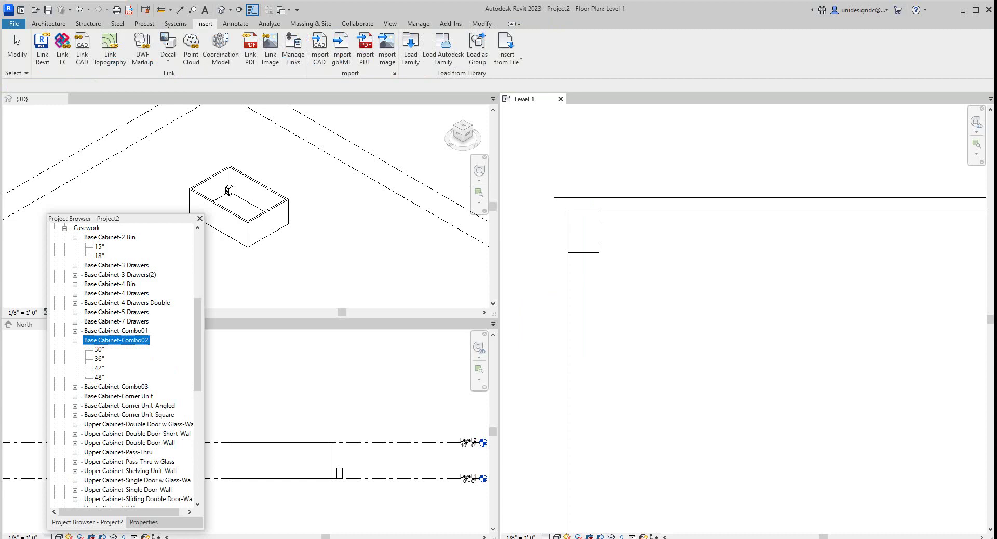
left_click(99, 378)
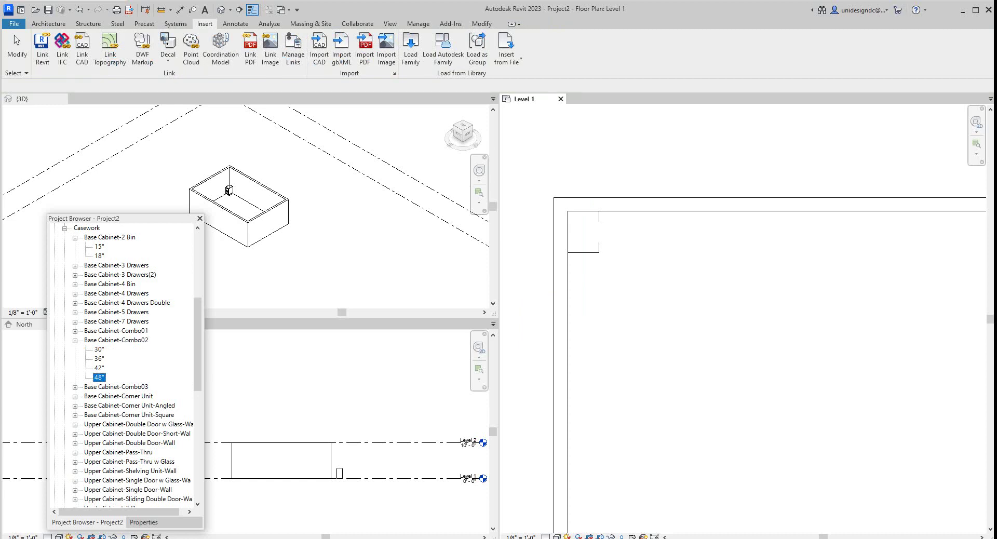
left_click_drag(99, 377, 620, 248)
scroll(666, 184, "up", 1)
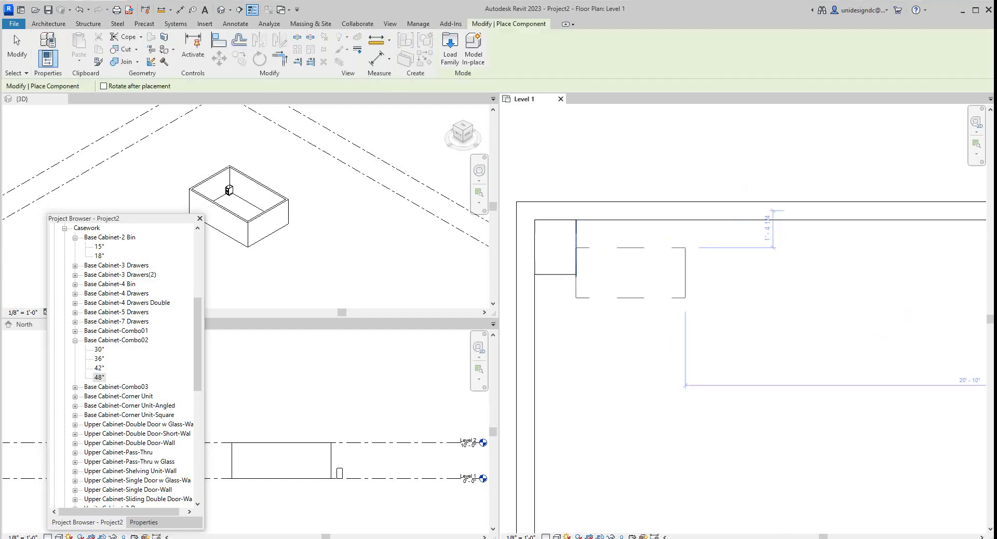
scroll(637, 234, "up", 1)
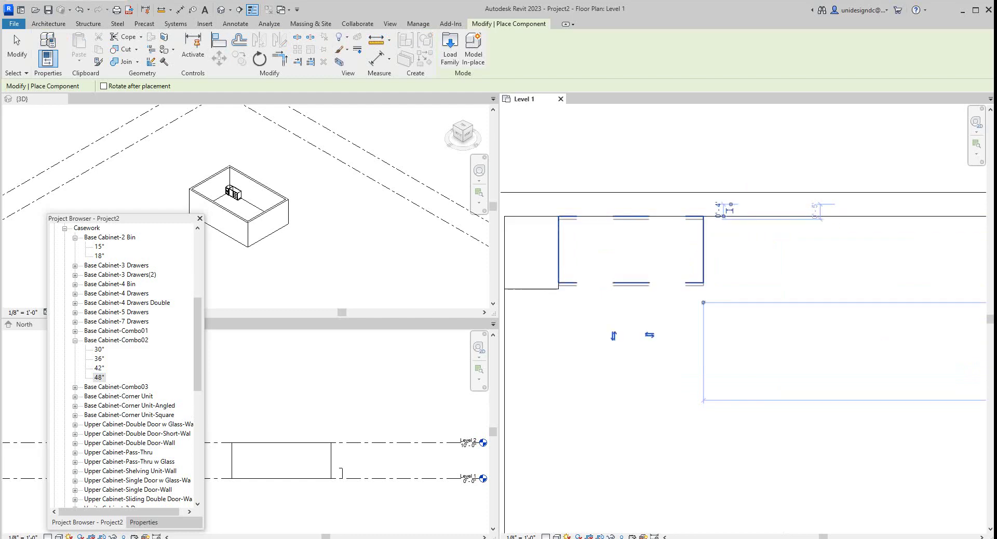
right_click(630, 220)
left_click(671, 227)
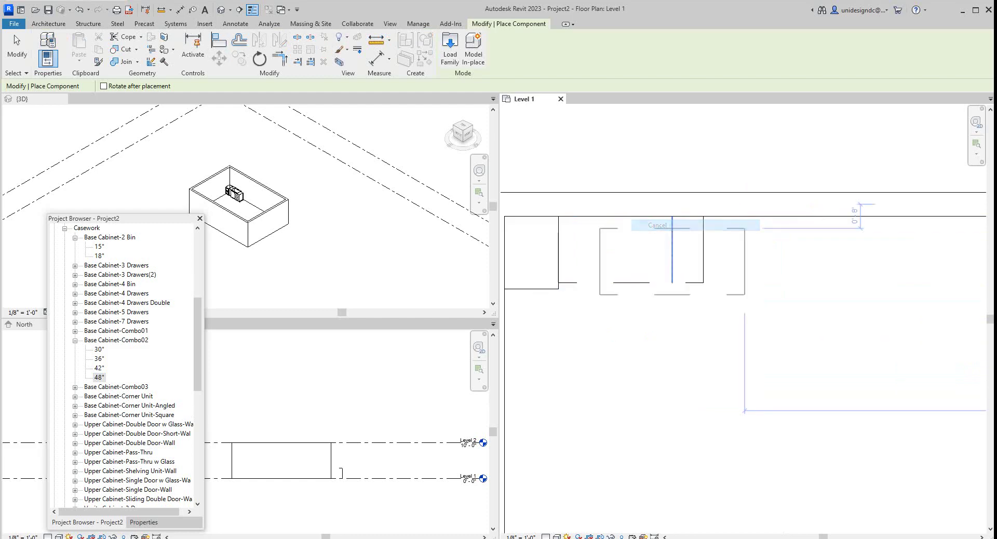
right_click(635, 343)
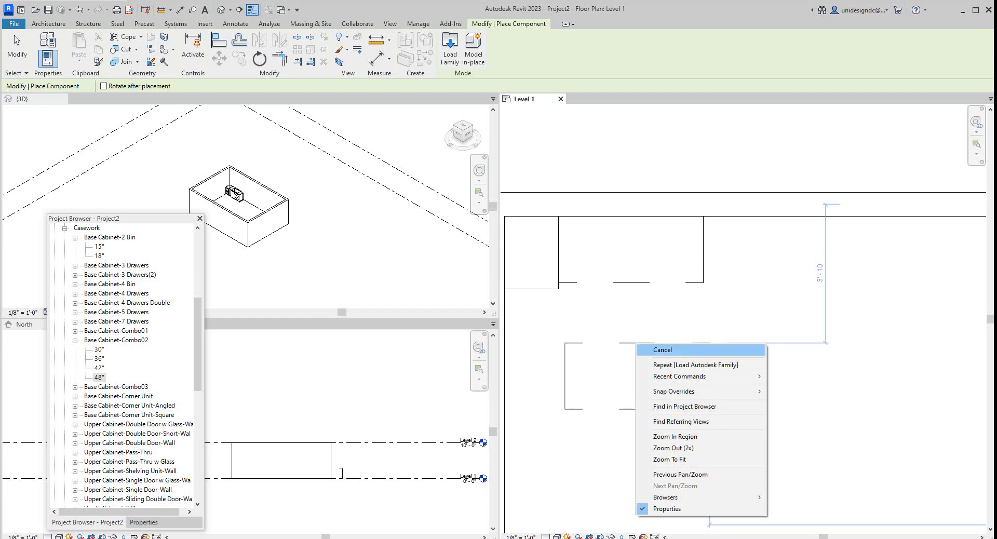
left_click(663, 349)
scroll(247, 190, "up", 3)
scroll(218, 193, "up", 2)
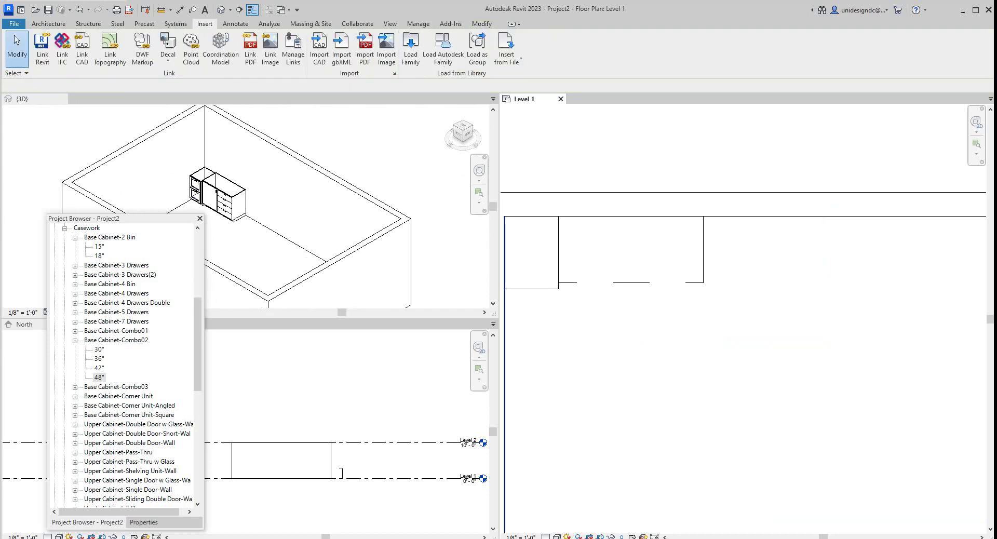
scroll(218, 194, "up", 3)
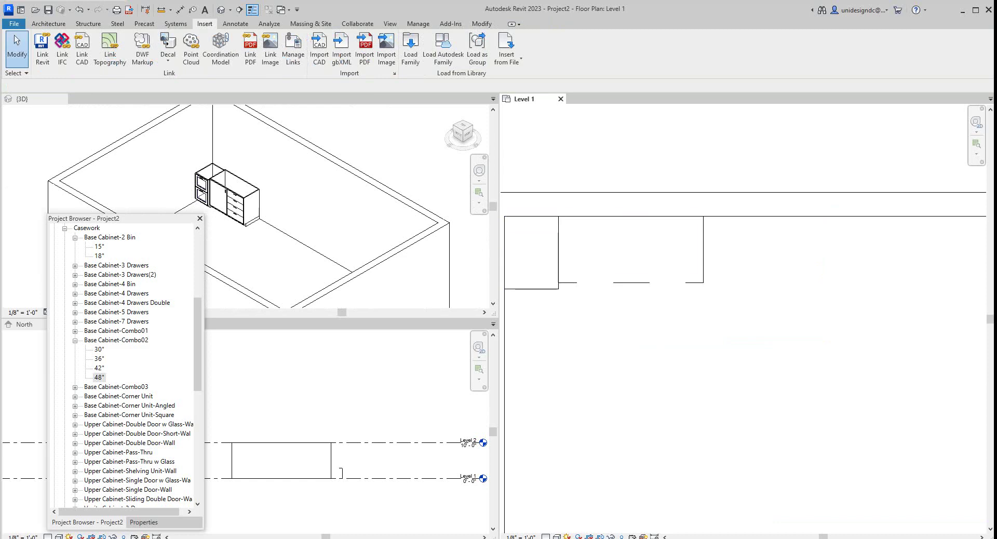
left_click(559, 260)
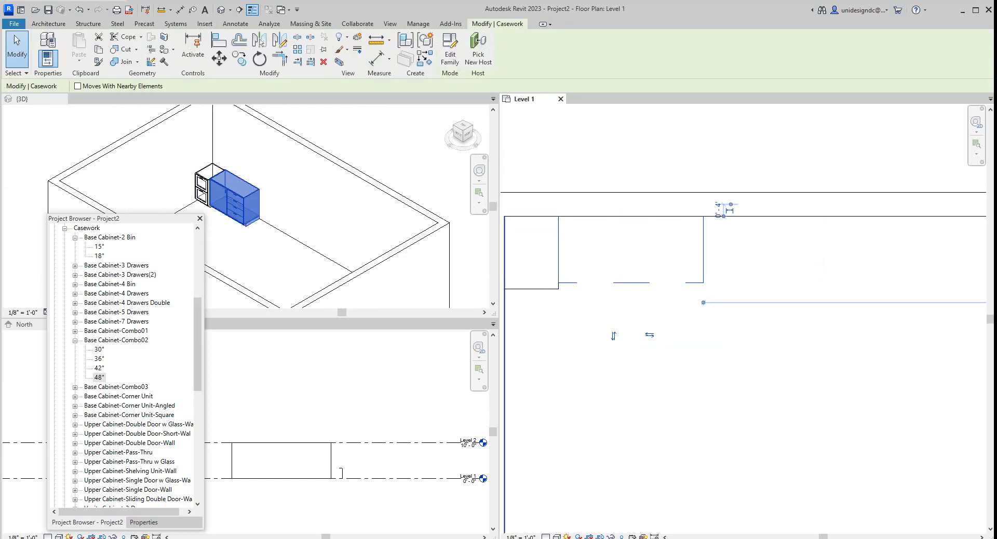
left_click(99, 368)
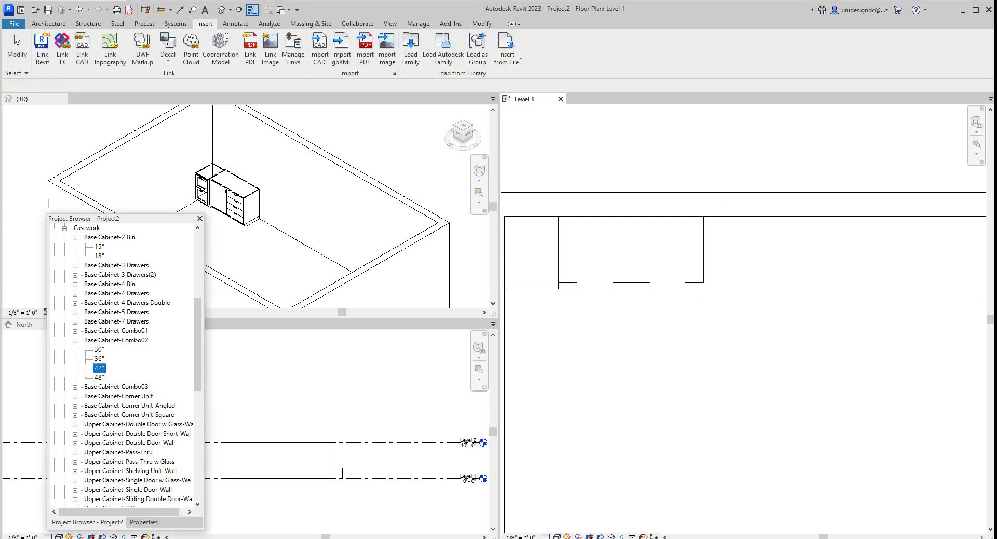
left_click(703, 283)
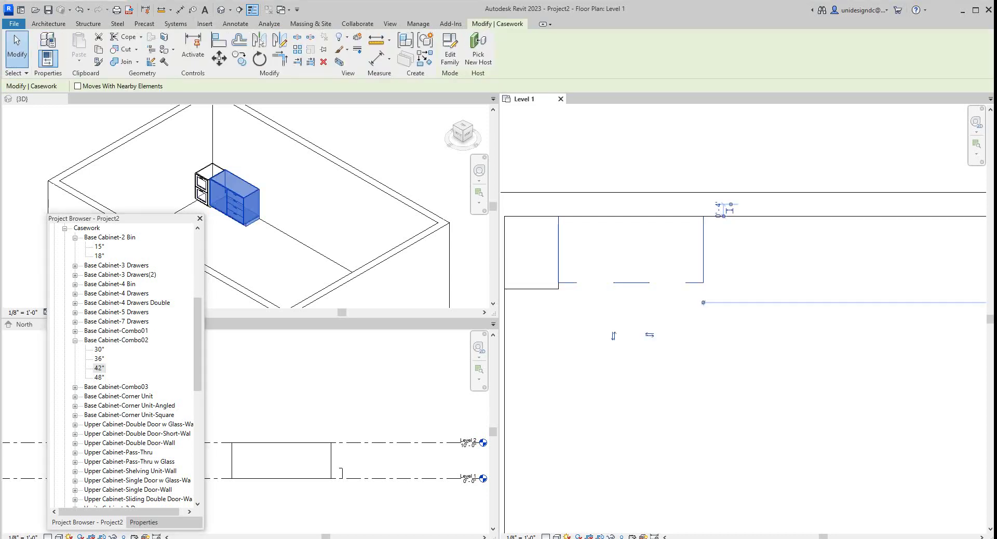
key("Escape")
left_click(703, 283)
key("ctrl+Tab")
key("Escape")
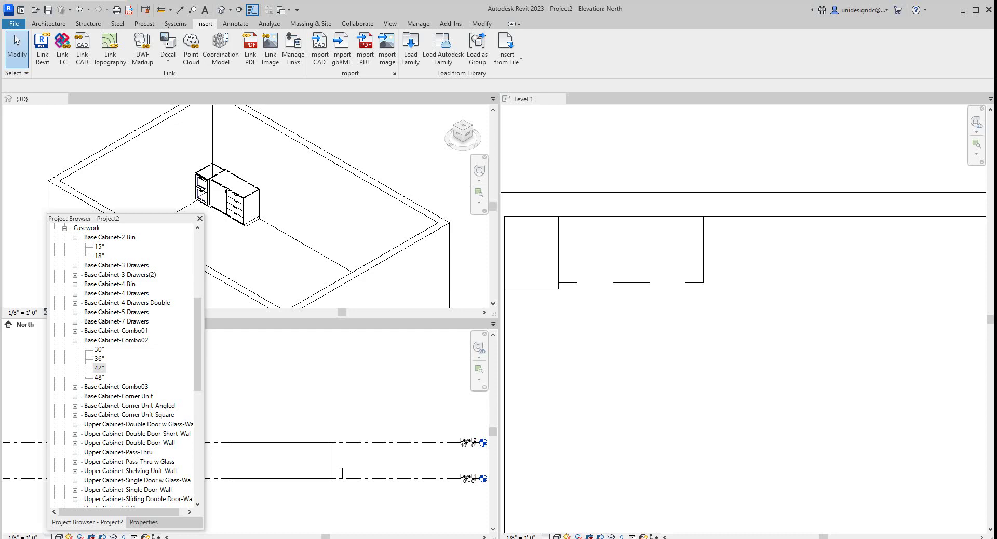
Place a 48" Base Cabinet-5 Drawers along the north wall, adjoining the east side of the Combo02 cabinet.
left_click(75, 312)
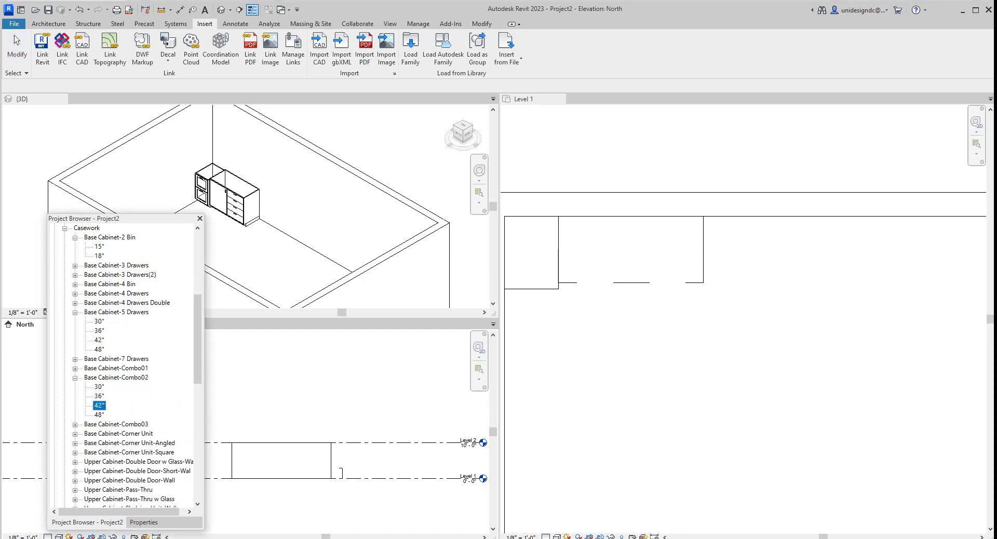
left_click_drag(98, 349, 795, 259)
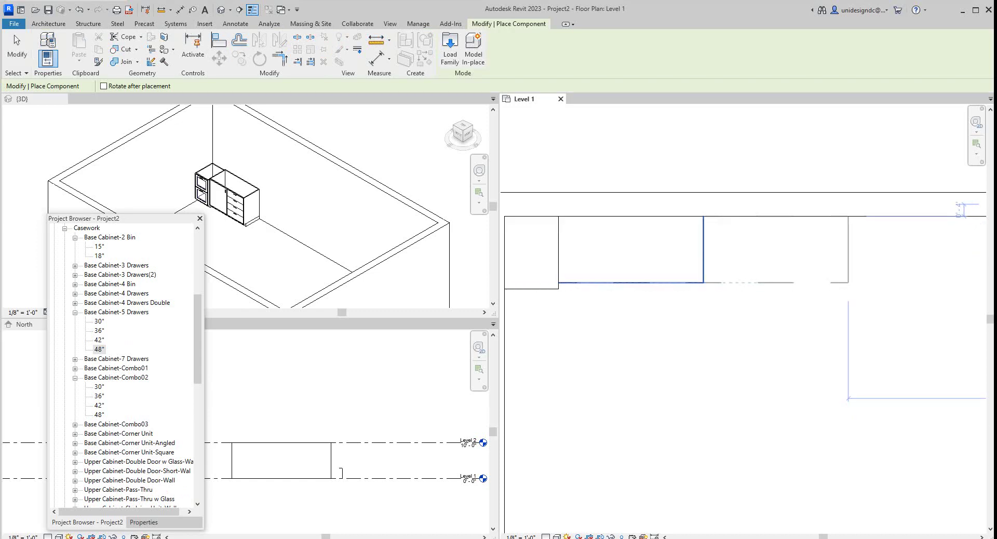
left_click(777, 222)
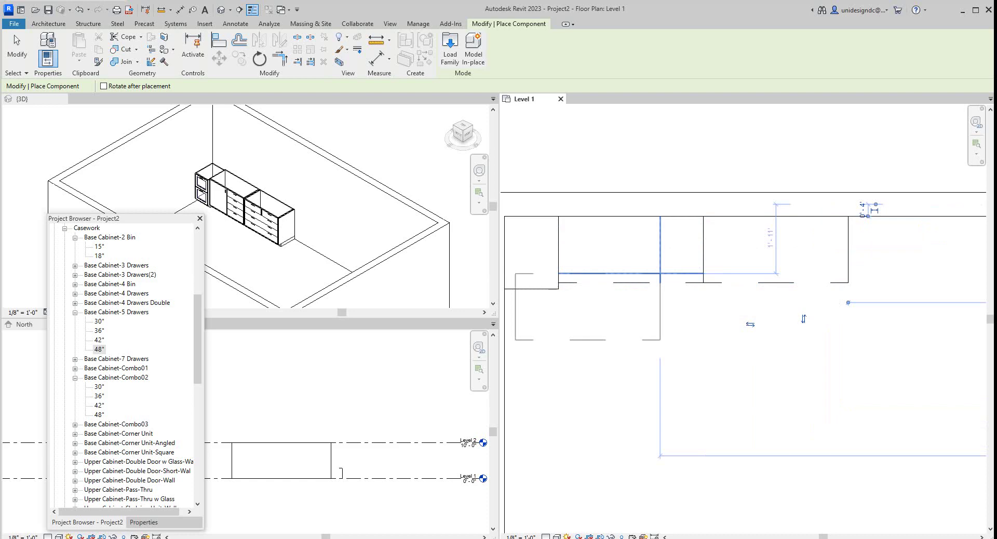
right_click(436, 274)
left_click(433, 174)
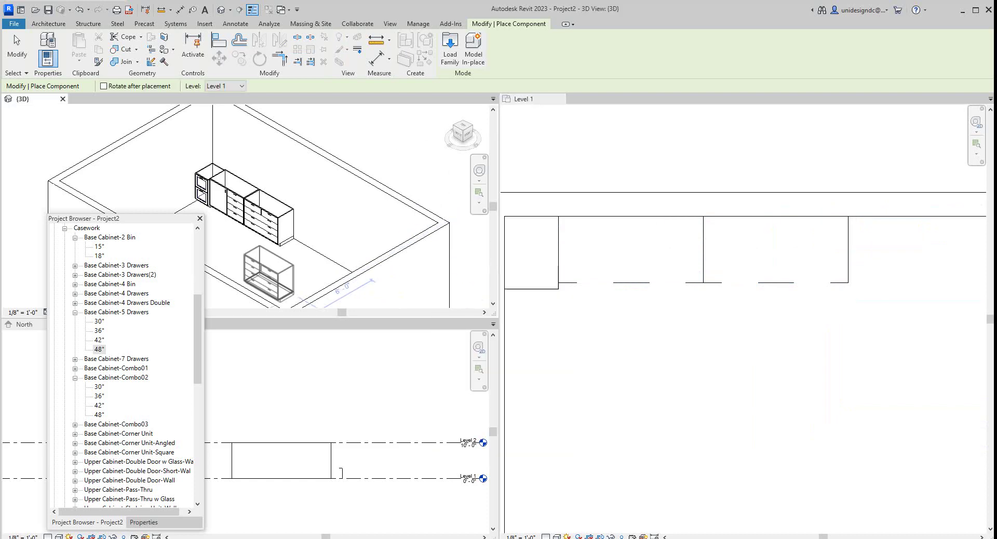
End the cabinet placement in the 3D view and return to the Level 1 floor plan.
scroll(125, 364, "down", 3)
scroll(130, 387, "down", 1)
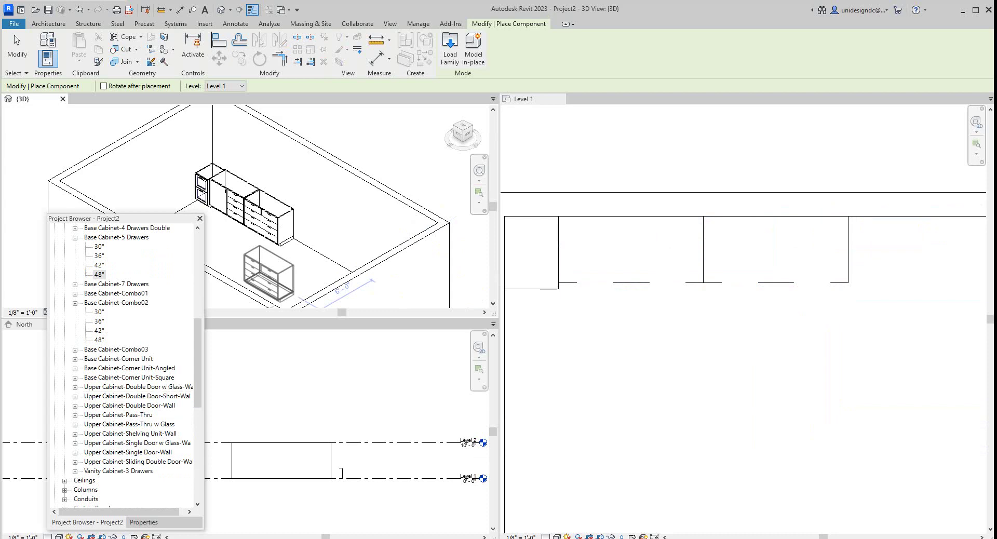
scroll(764, 362, "down", 3)
scroll(796, 346, "down", 7)
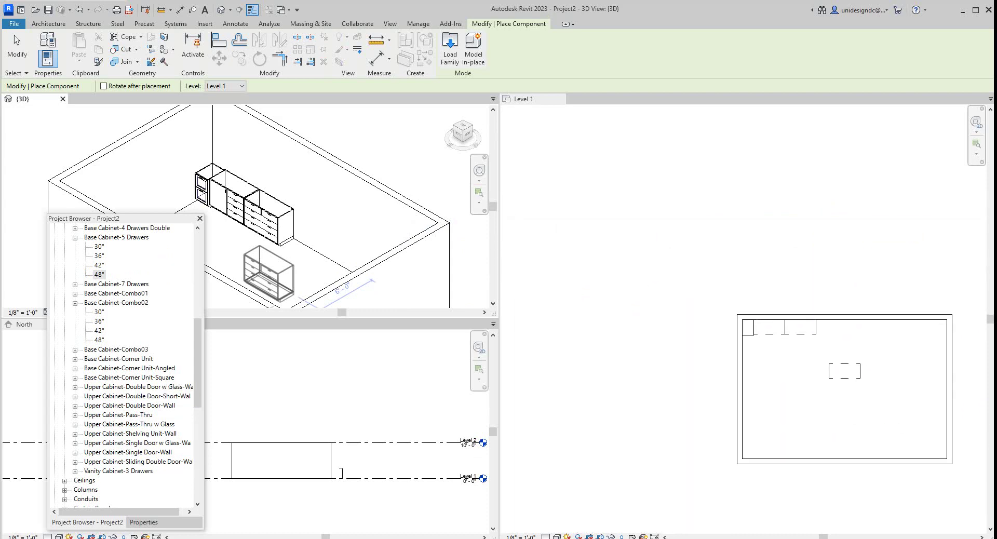
scroll(761, 344, "up", 6)
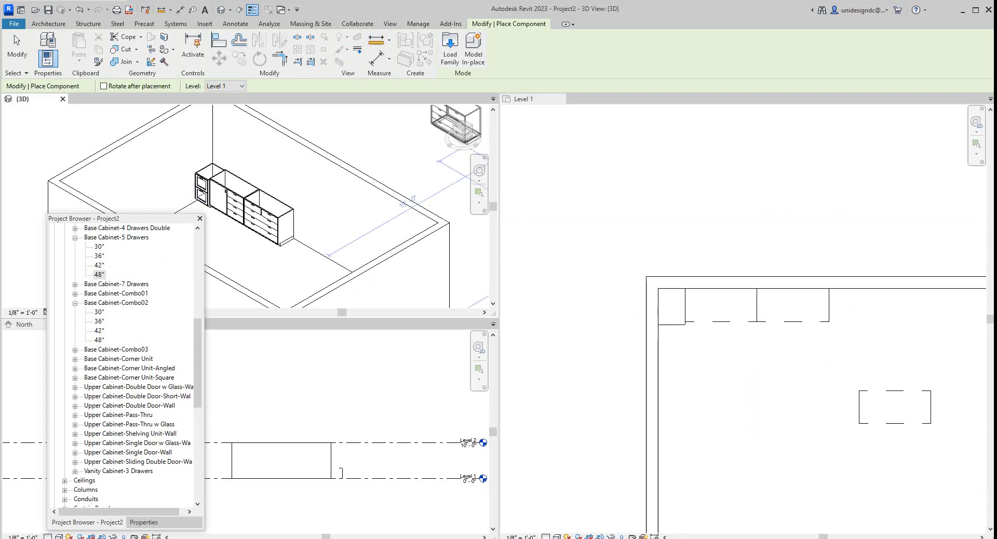
scroll(276, 179, "up", 2)
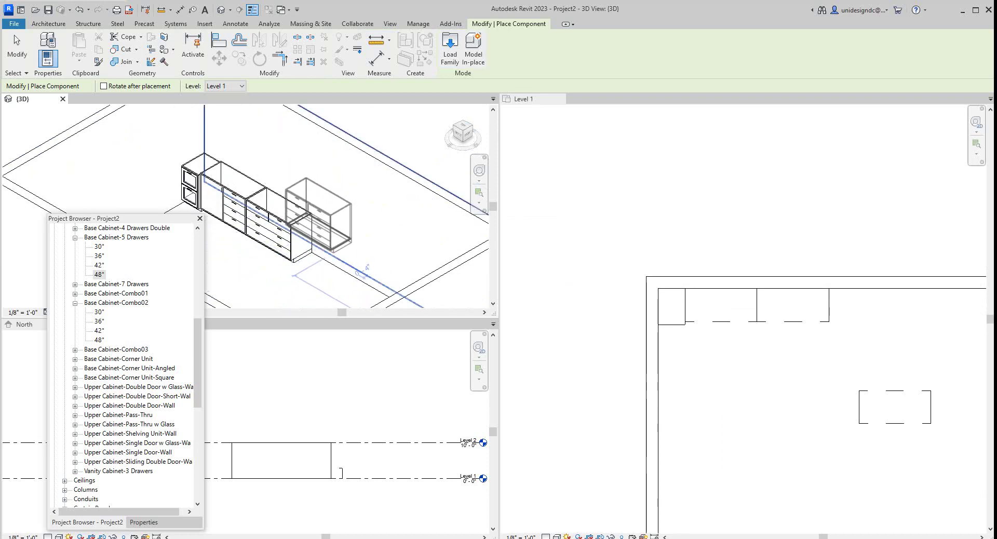
right_click(329, 228)
left_click(338, 235)
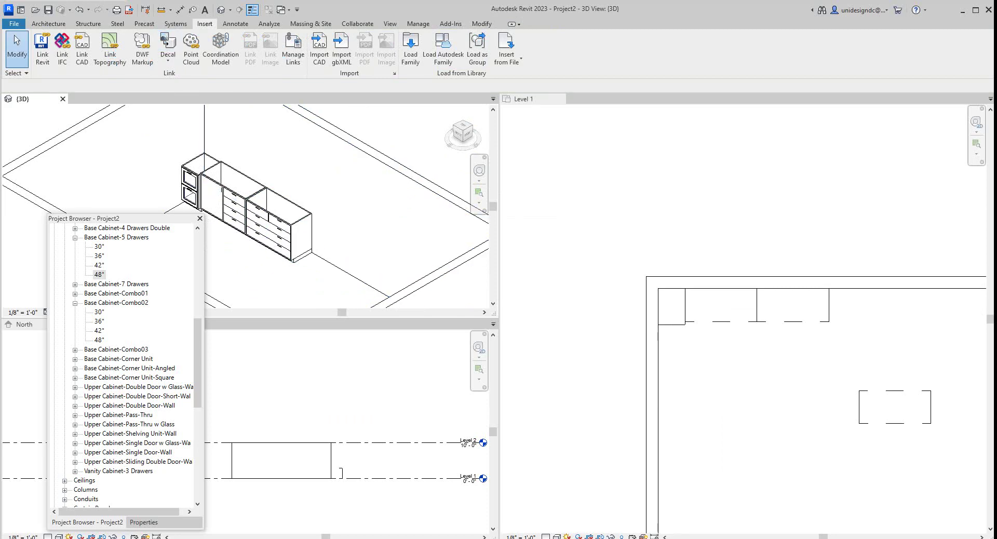
left_click(672, 306)
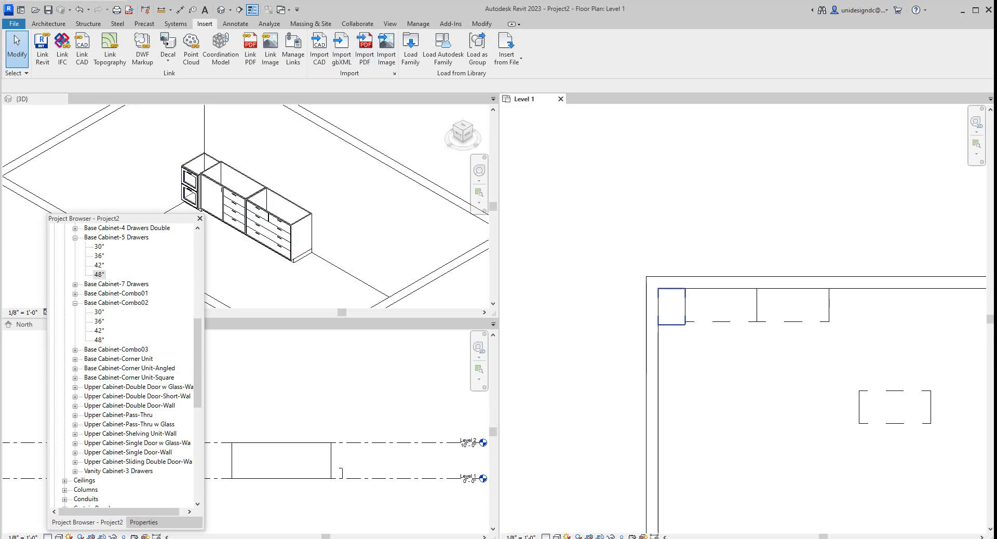
Delete the two-bin base cabinet from the northwest corner of the room in the Level 1 floor plan.
right_click(678, 319)
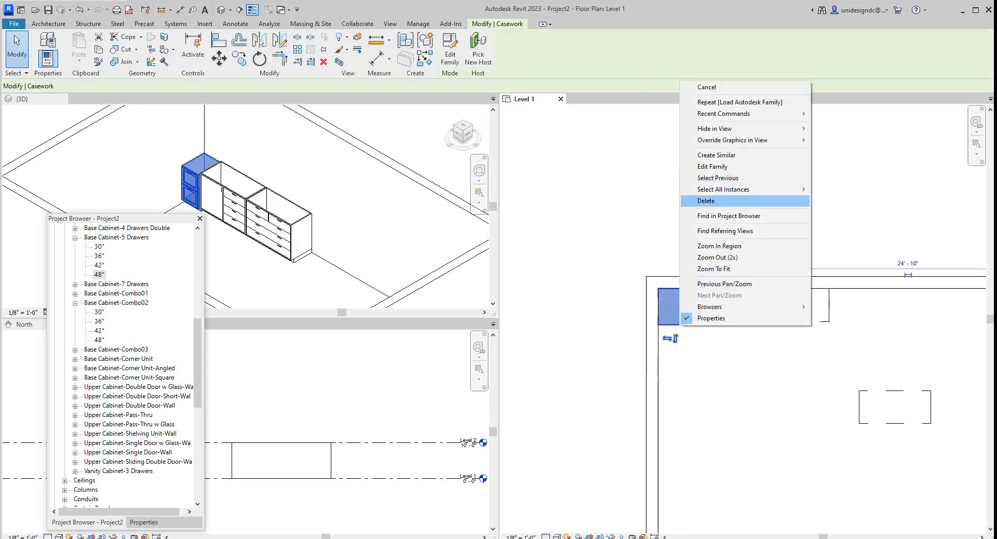
left_click(717, 201)
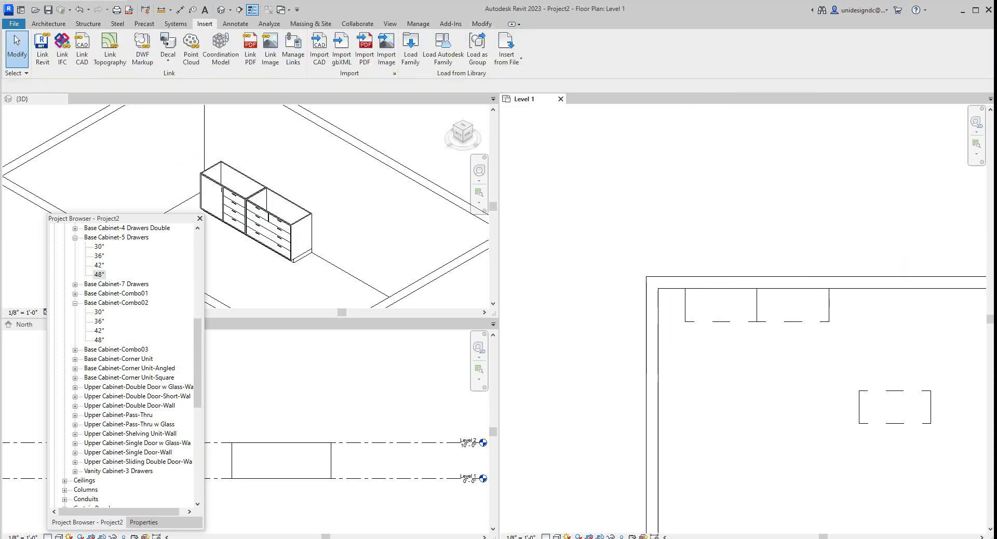
Look through the Casework families in the Project Browser and collapse Base Cabinet-Combo02 and Base Cabinet-5 Drawers.
scroll(124, 369, "down", 2)
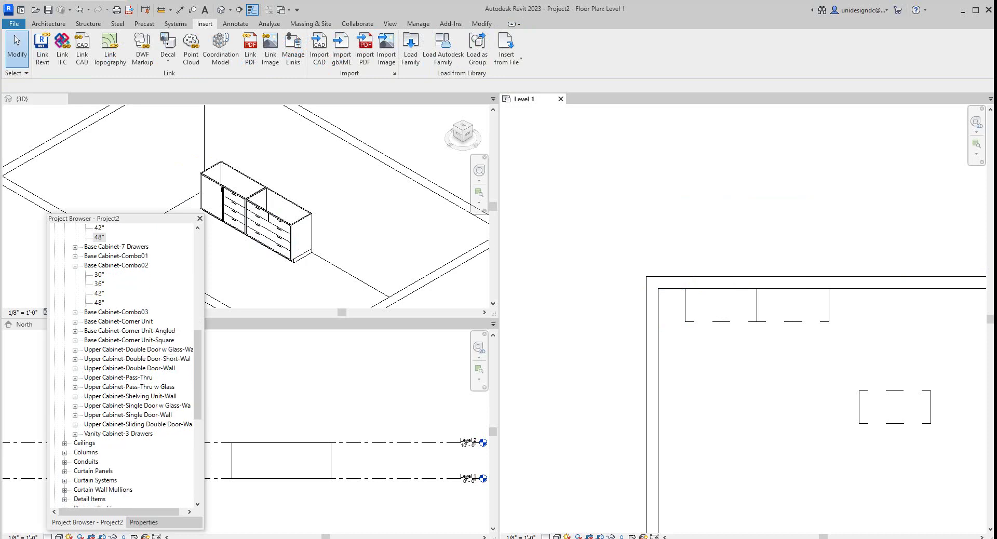
scroll(130, 424, "up", 1)
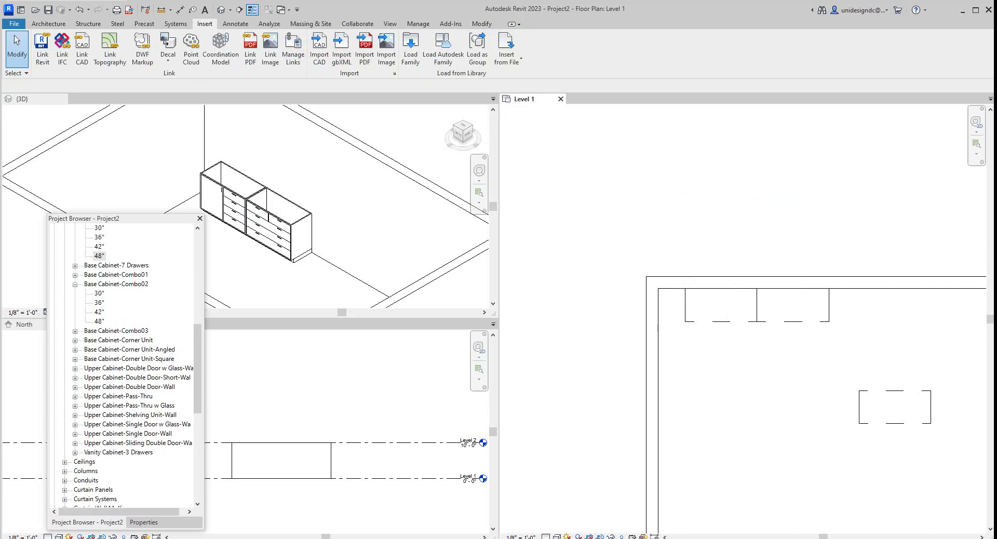
scroll(130, 366, "up", 4)
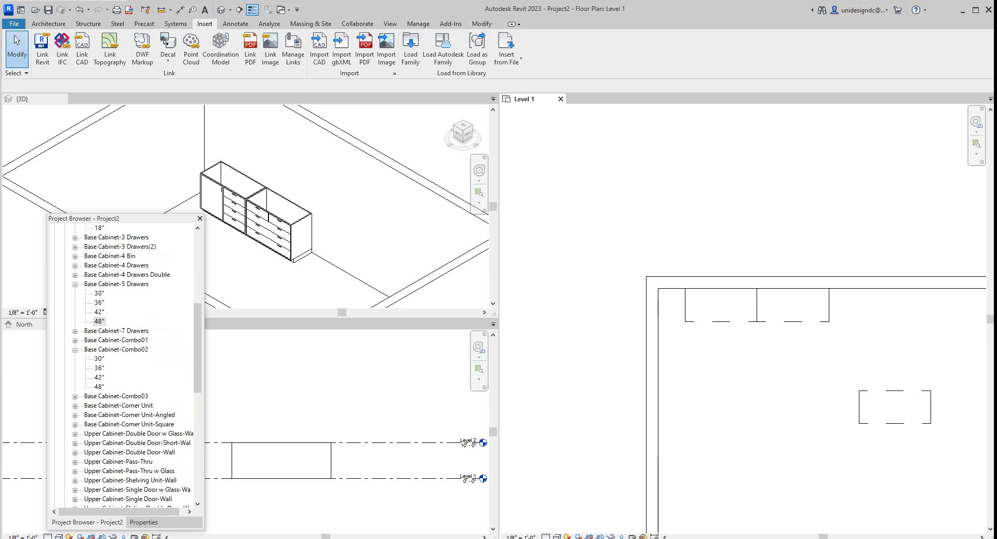
scroll(130, 366, "down", 2)
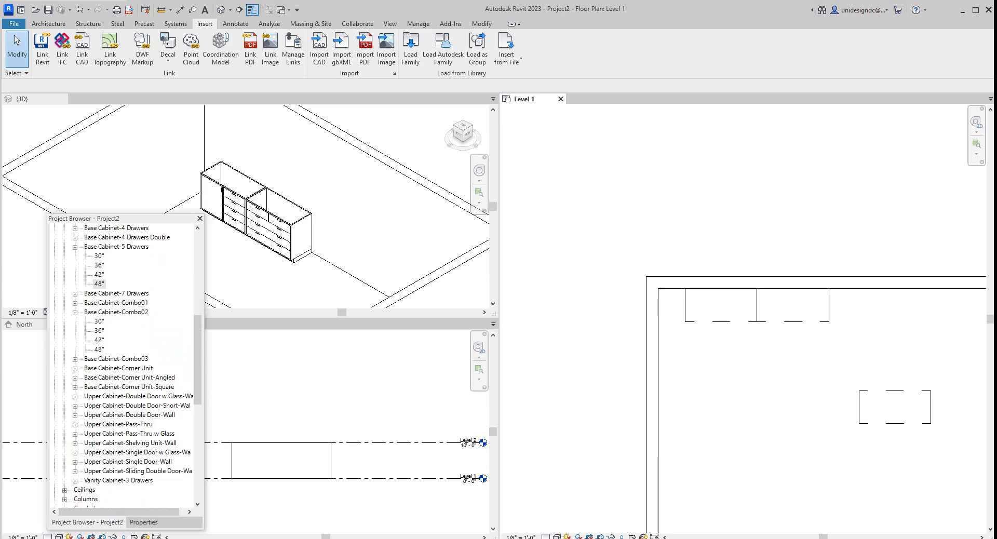
scroll(130, 366, "up", 7)
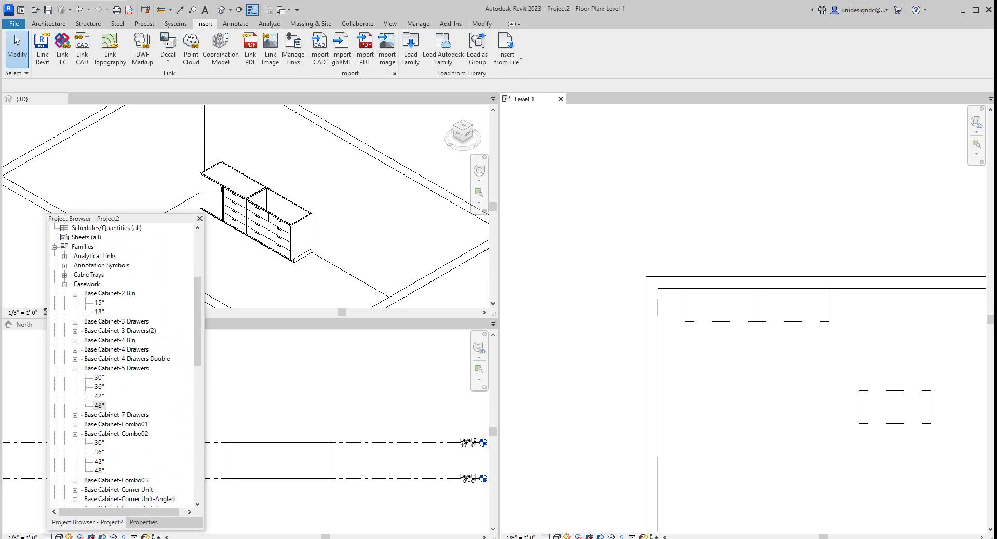
scroll(130, 366, "down", 5)
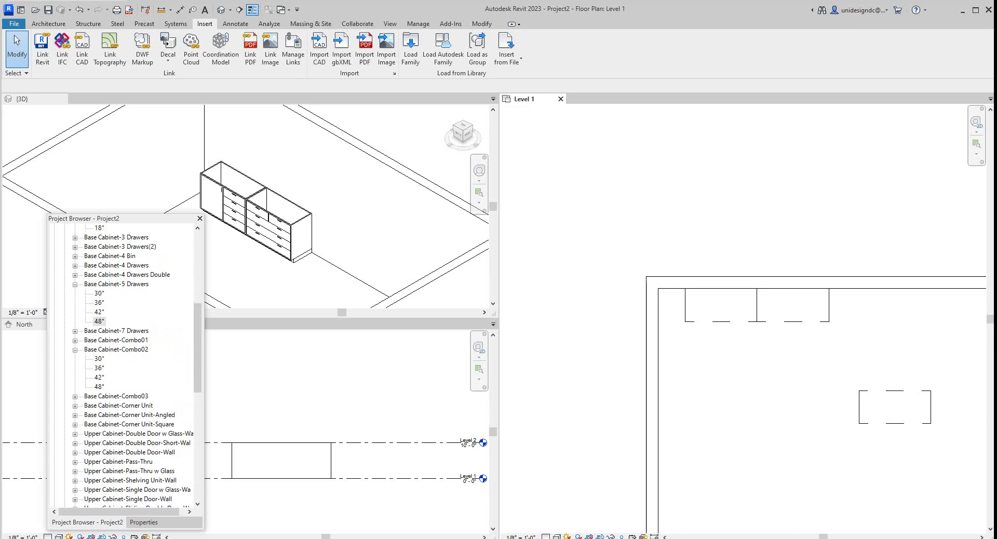
scroll(130, 366, "down", 2)
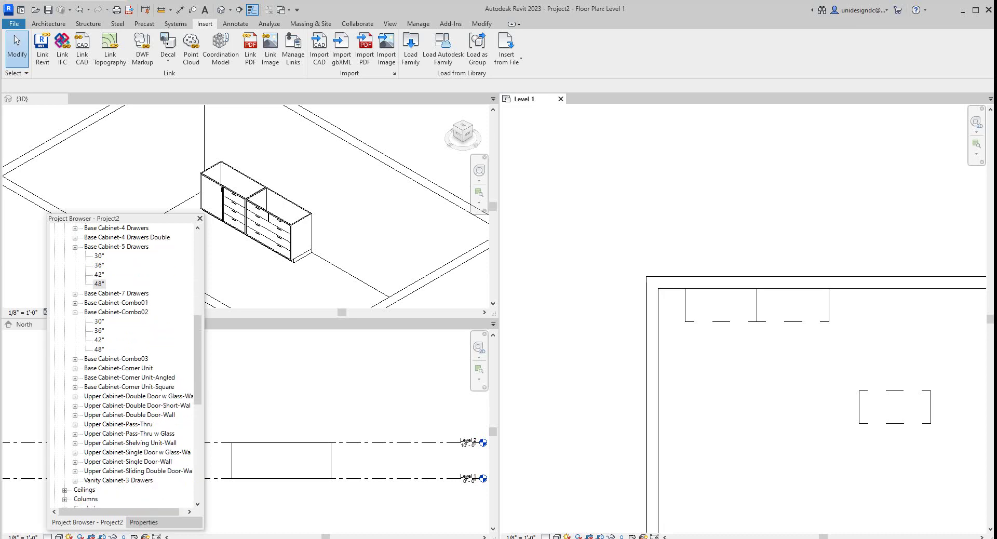
left_click(75, 312)
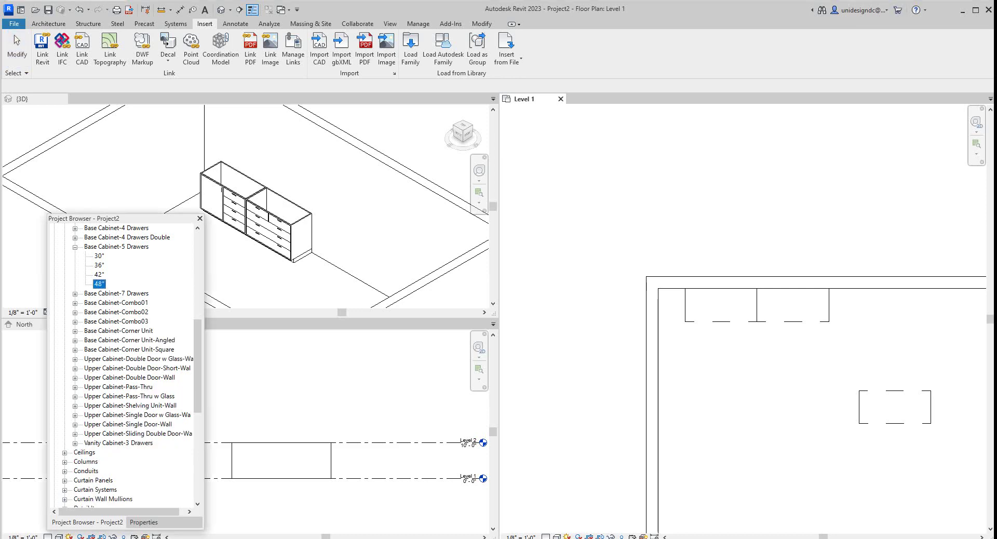
left_click(75, 247)
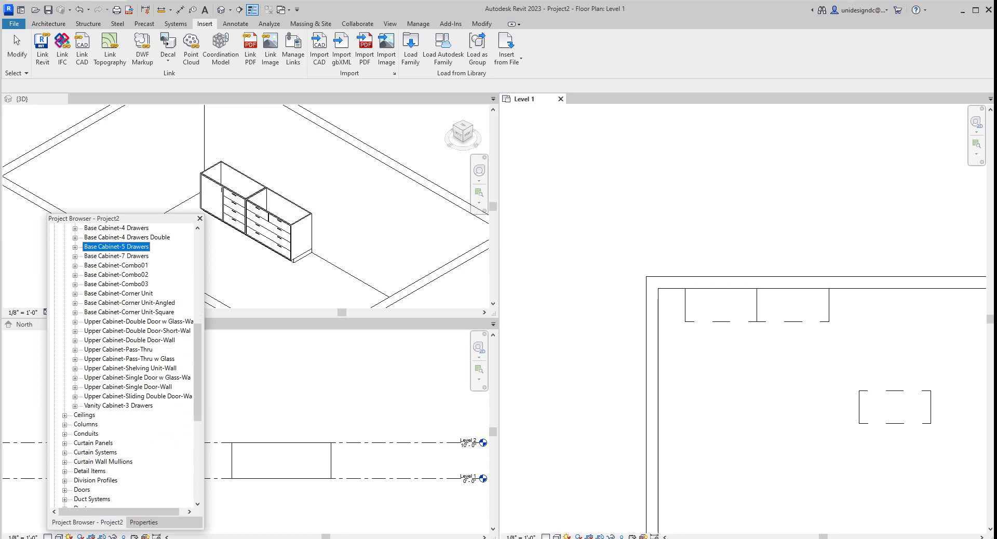
Load the L-shaped Base Cabinet-Corner Unit variant from the Casework category of the Autodesk family library.
left_click(443, 50)
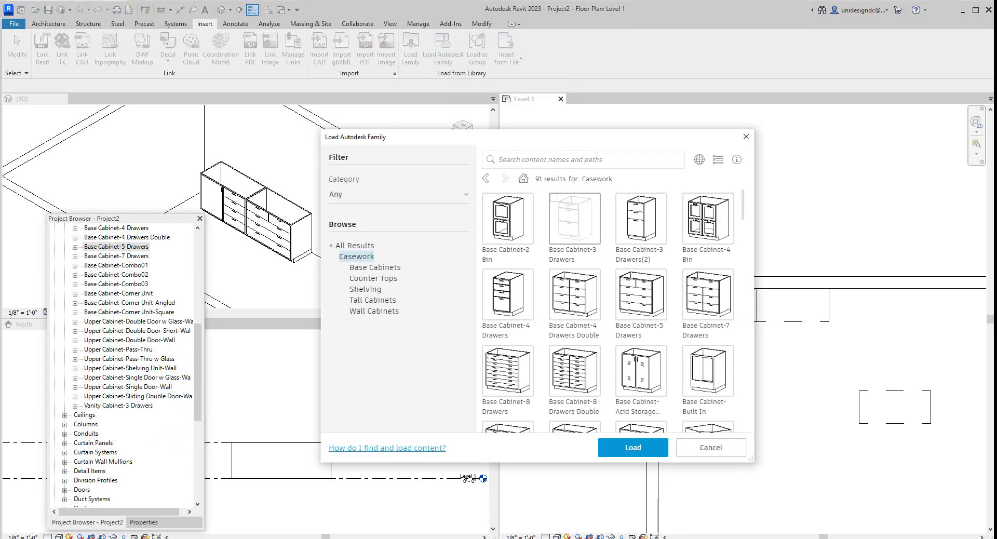
scroll(575, 229, "down", 10)
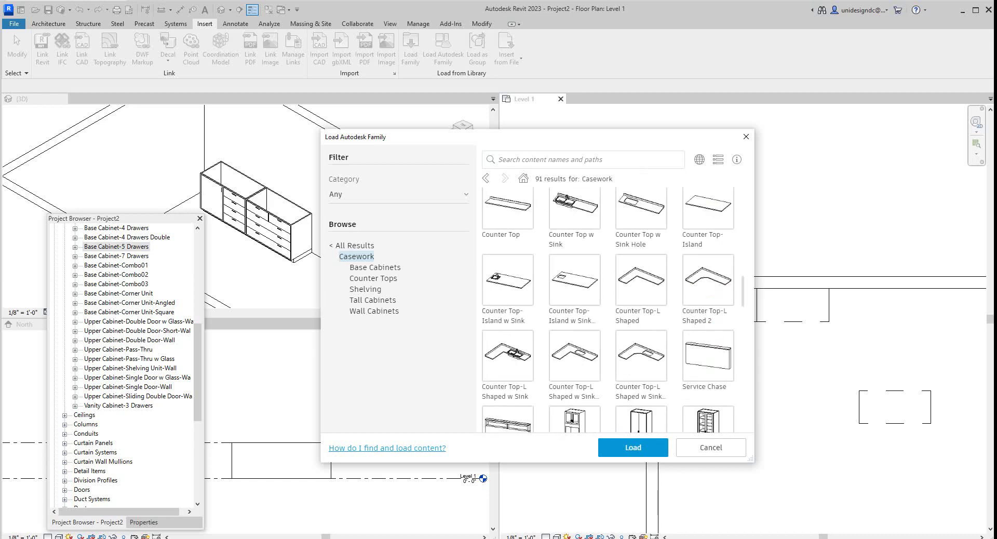
scroll(575, 229, "up", 8)
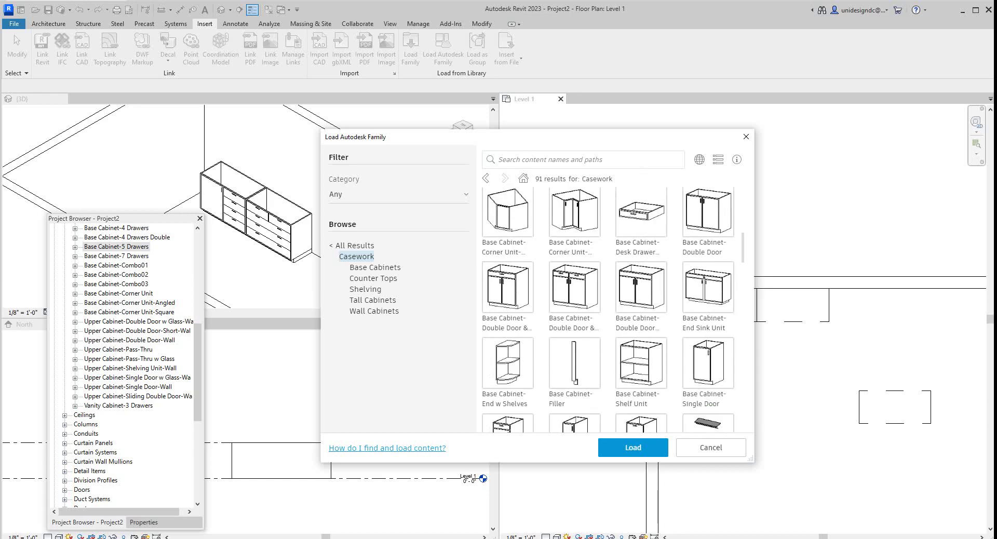
scroll(575, 228, "up", 2)
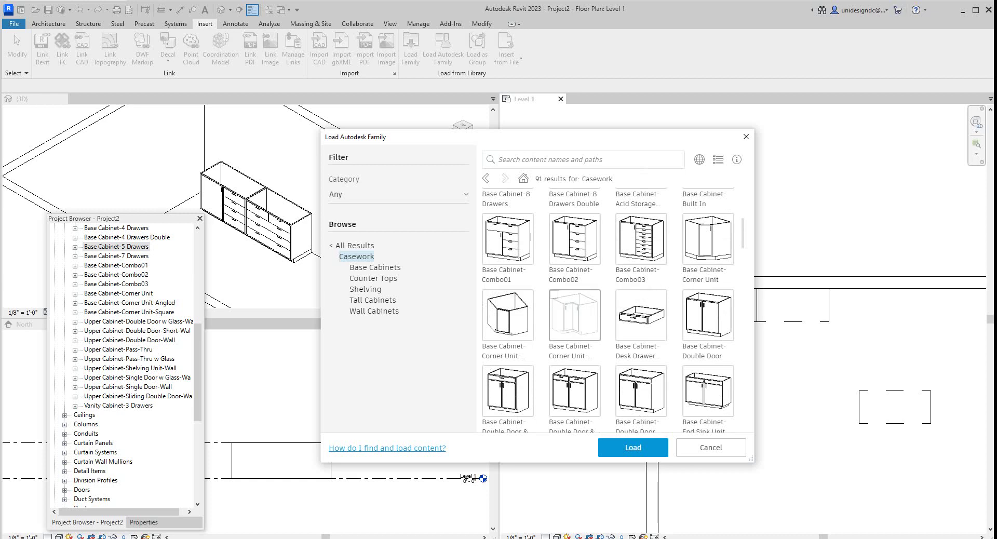
left_click(574, 315)
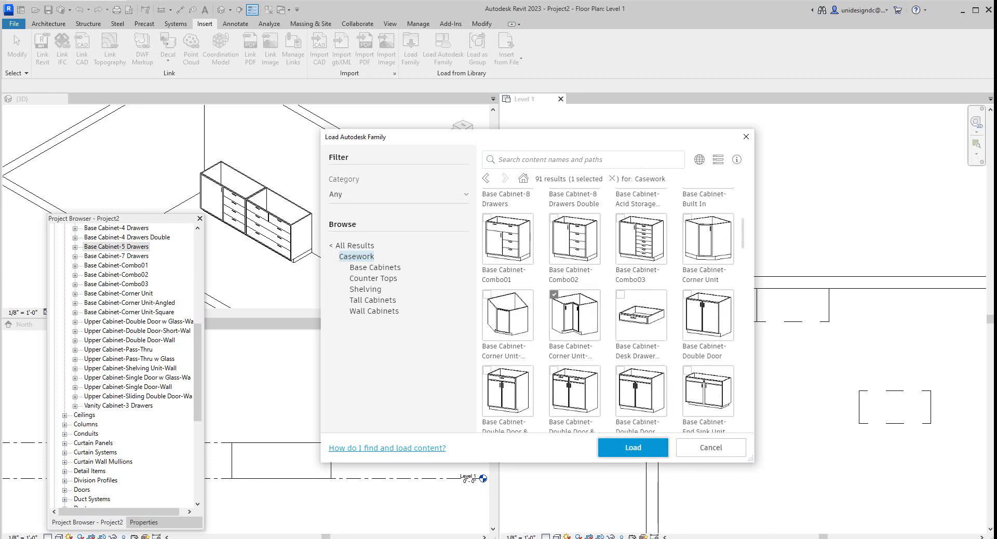
left_click(632, 447)
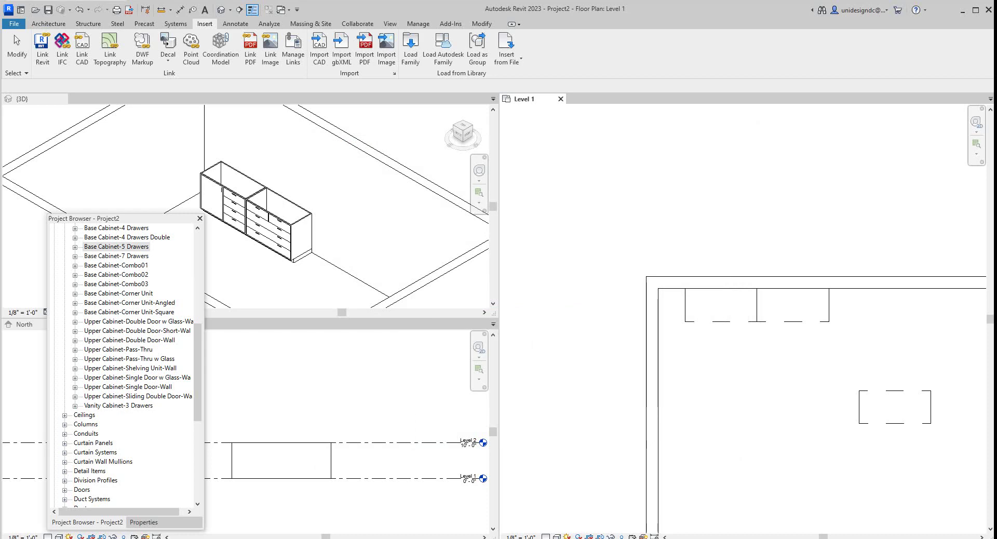
Move both the Combo02 and 5 Drawers cabinets about 4' - 0 3/4" east along the north wall to free the corner.
scroll(696, 328, "down", 1)
scroll(697, 328, "up", 3)
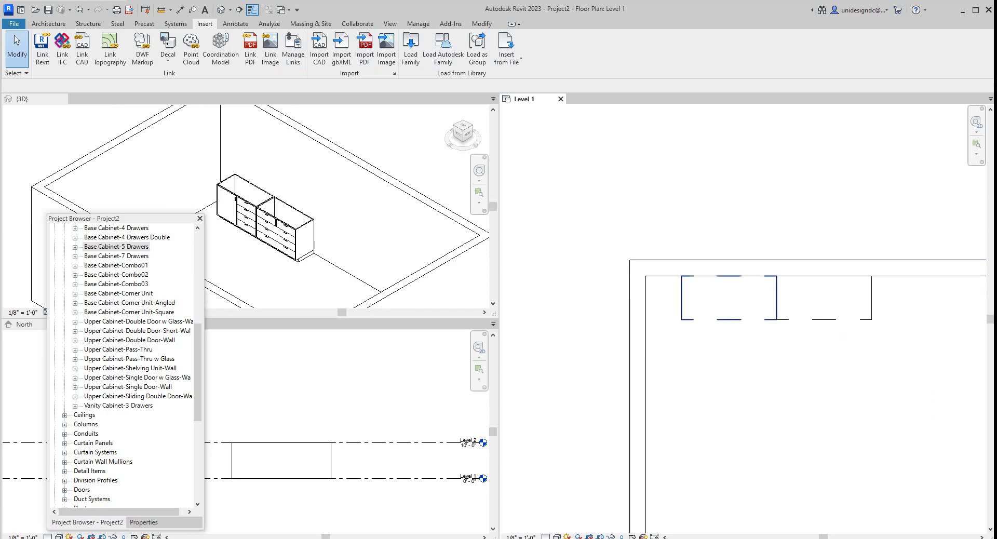
left_click(725, 319)
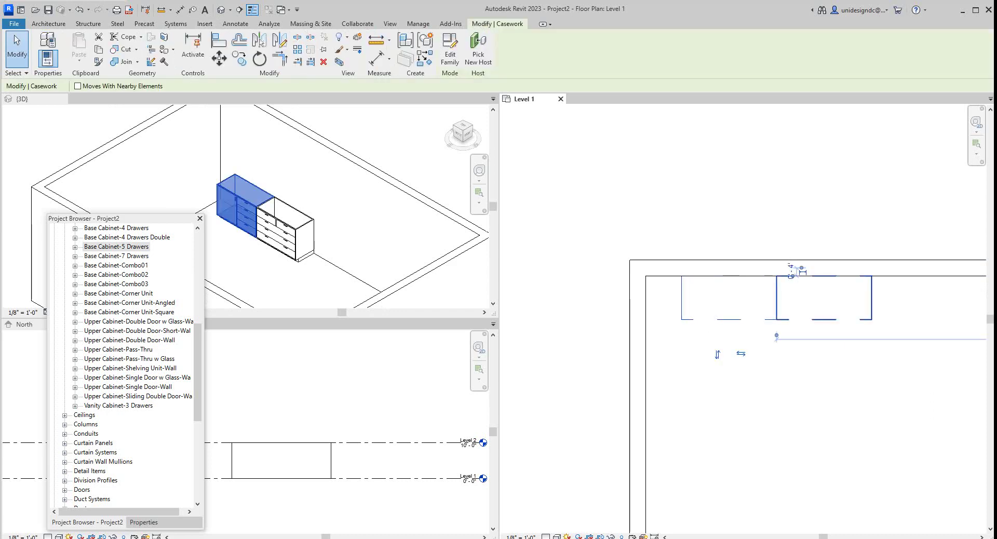
left_click(792, 276, "ctrl")
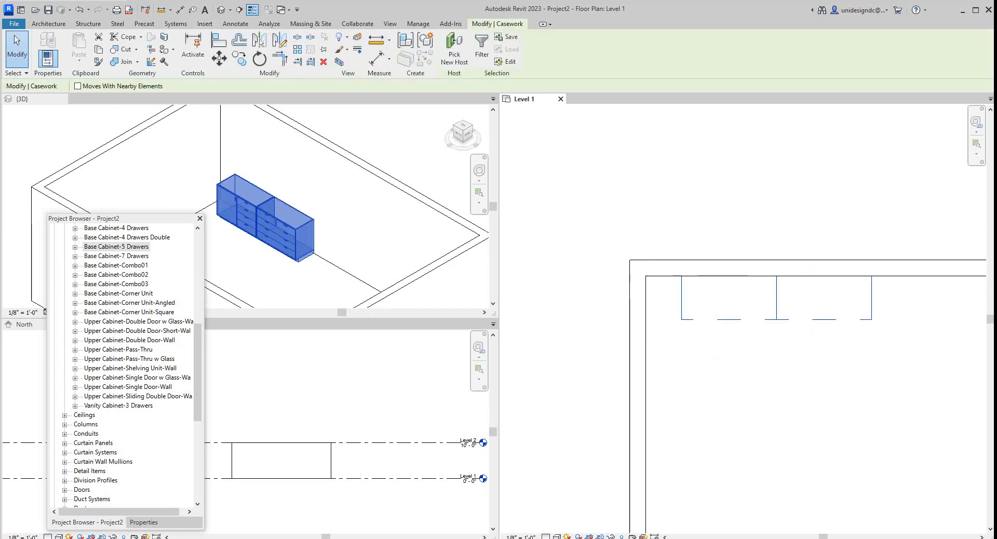
key("m")
key("v")
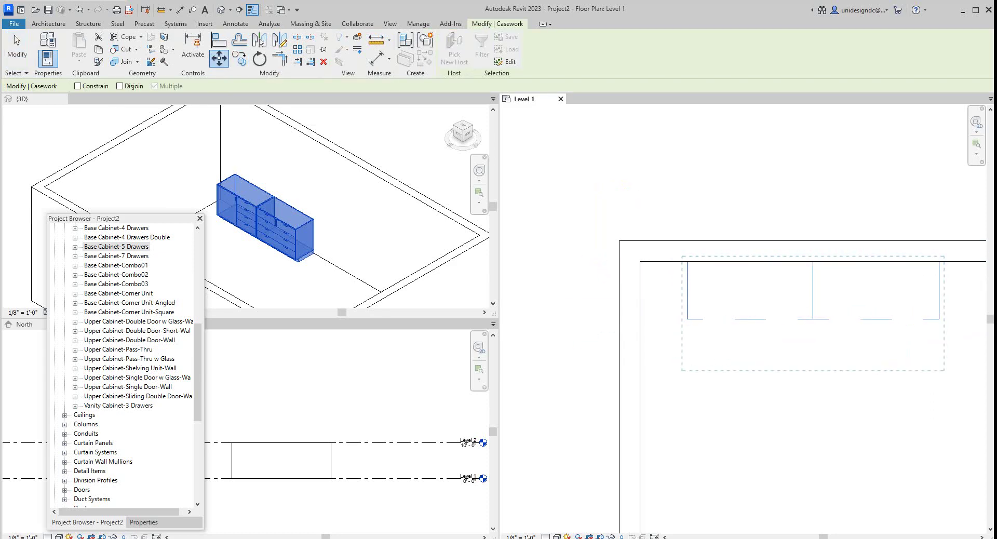
left_click(686, 317)
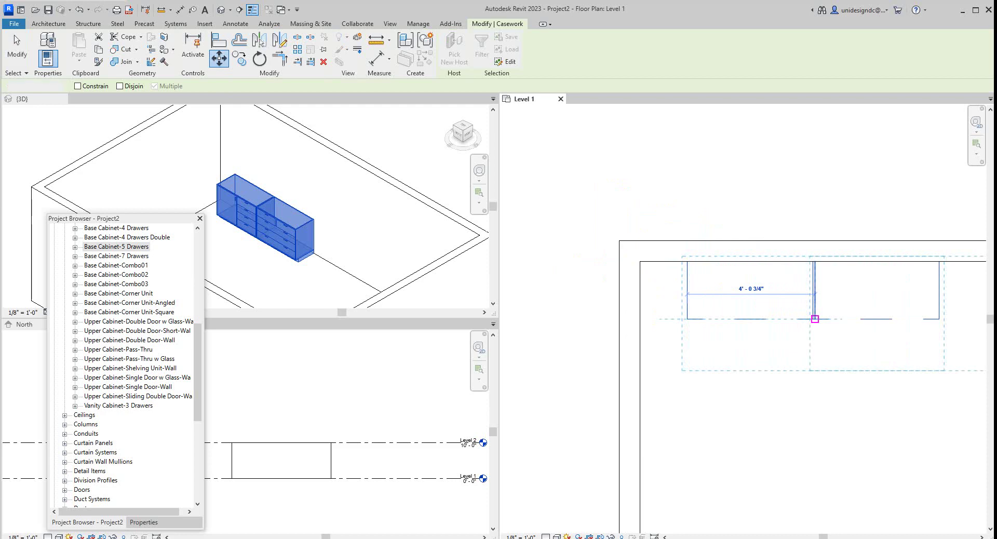
left_click(815, 318)
key("Escape")
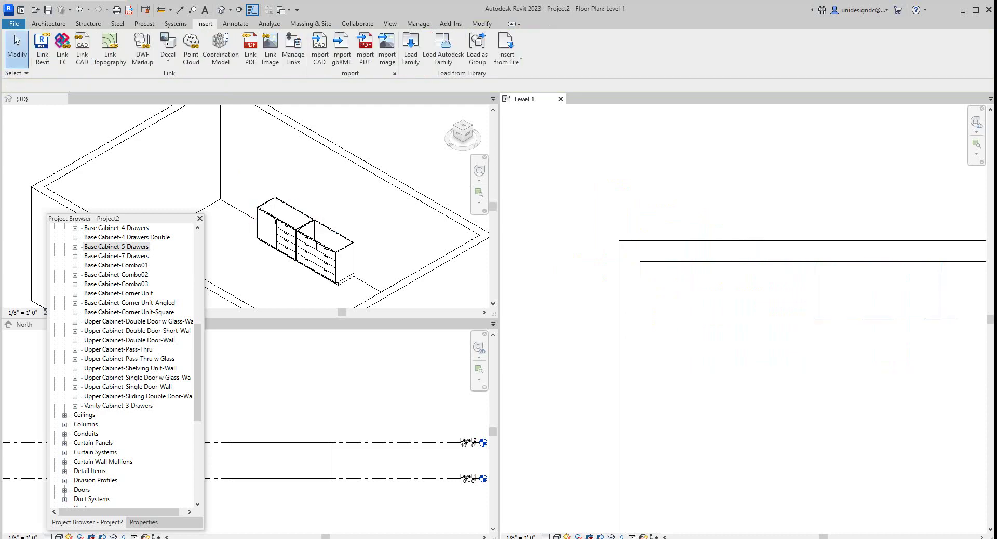
Place a 32" Base Cabinet-Corner Unit in the northwest corner, rotated so its angled front faces the room, and end the placement.
scroll(125, 364, "up", 5)
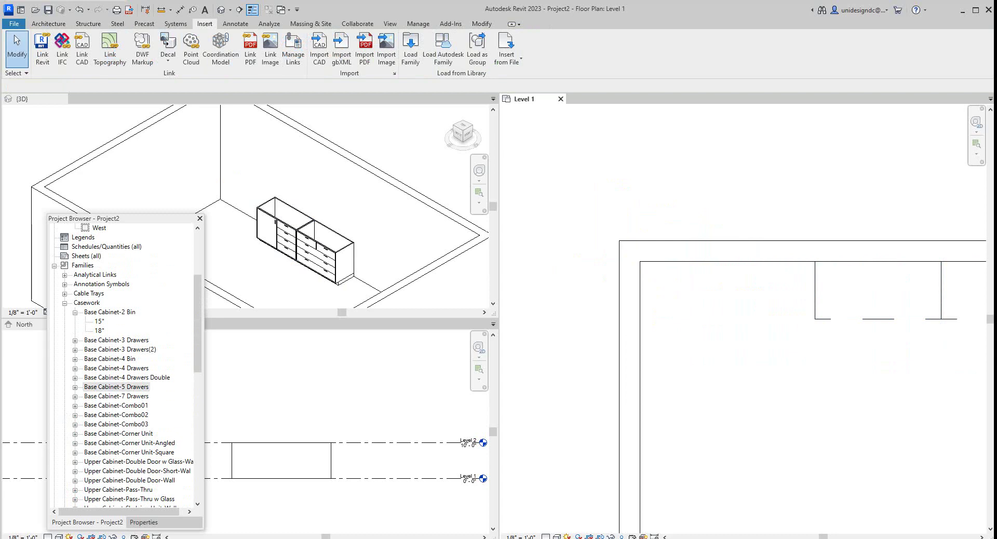
scroll(125, 364, "down", 3)
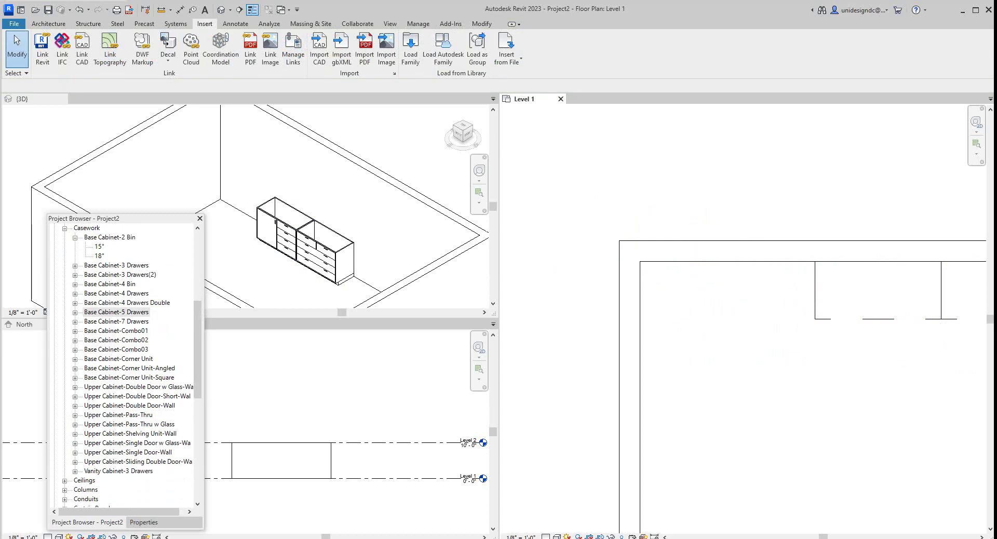
left_click(75, 359)
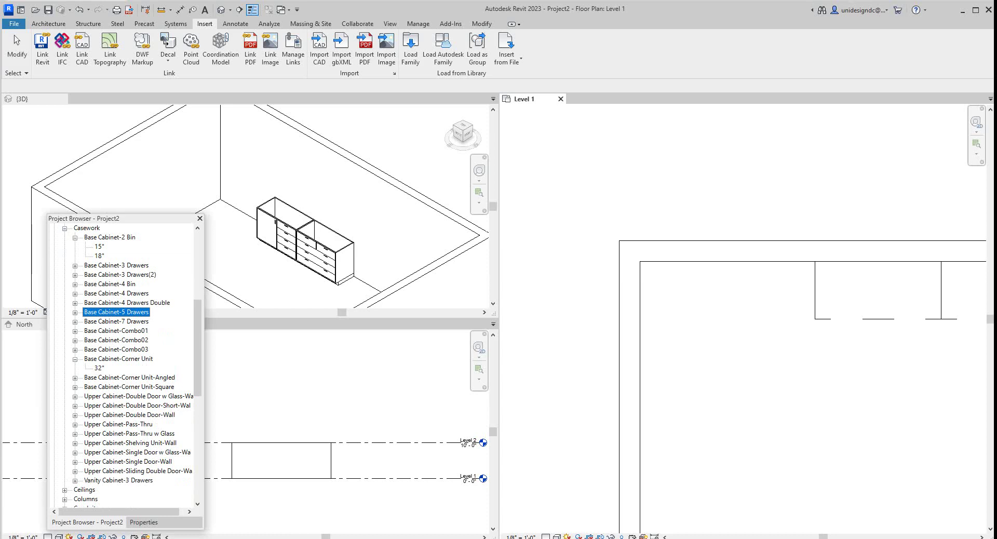
left_click_drag(100, 368, 707, 315)
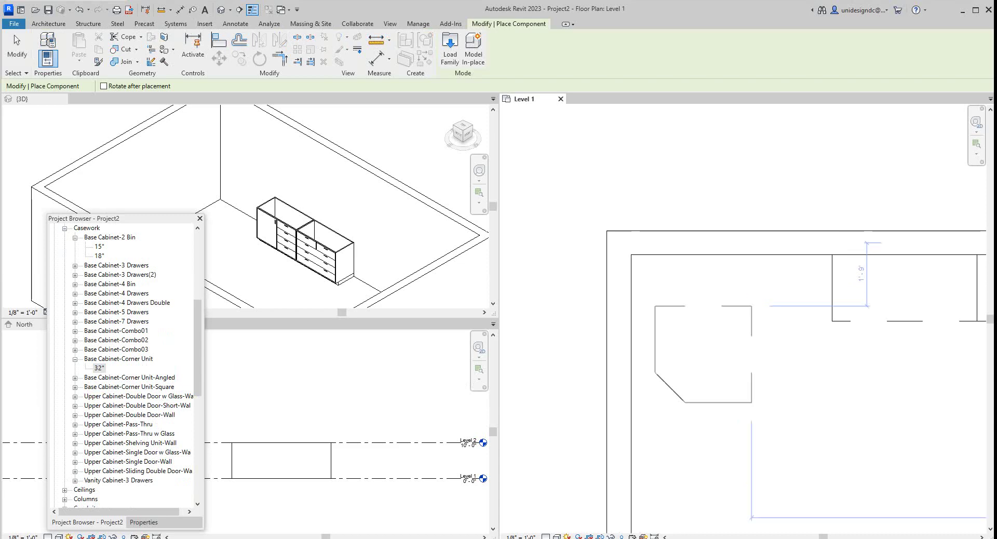
scroll(701, 302, "up", 2)
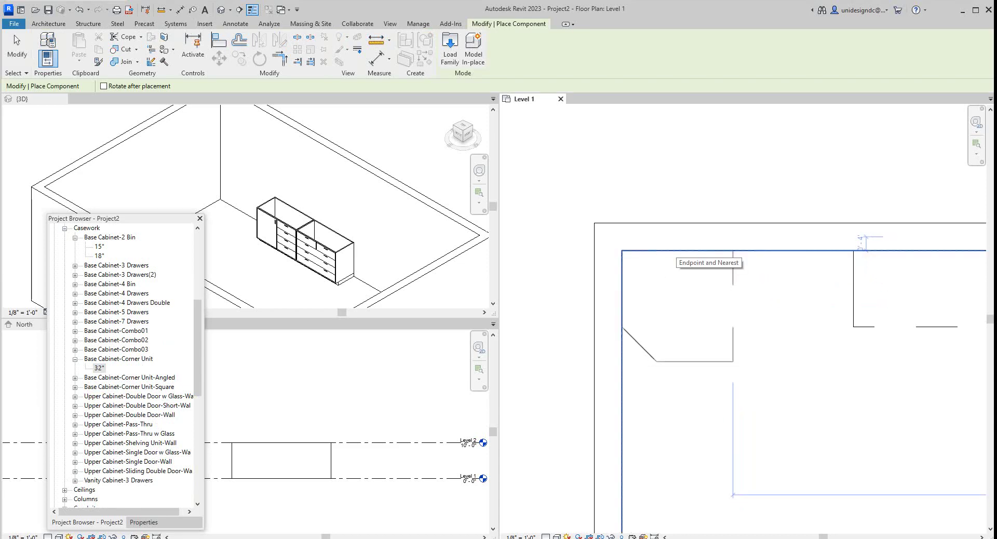
key("space")
key("space")
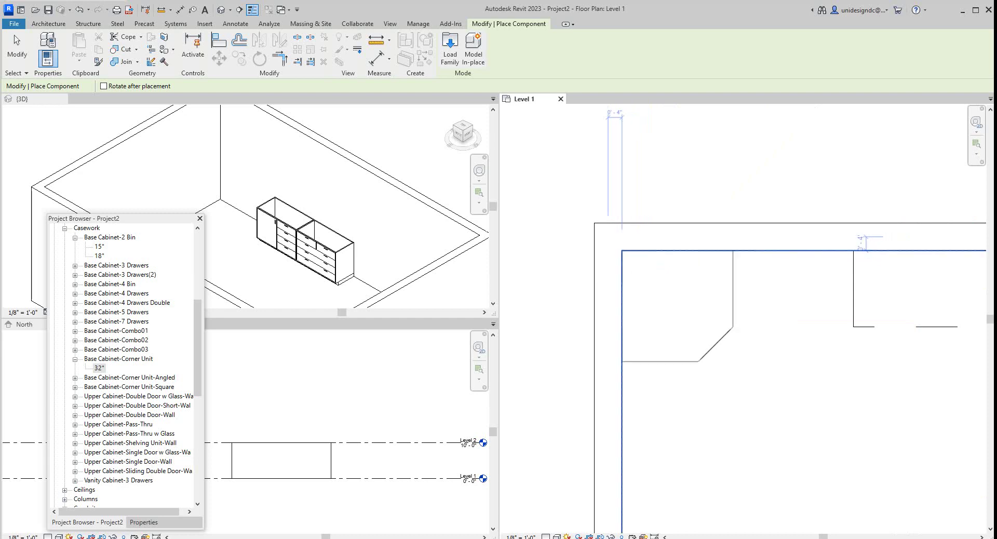
left_click(625, 309)
right_click(626, 309)
key("Escape")
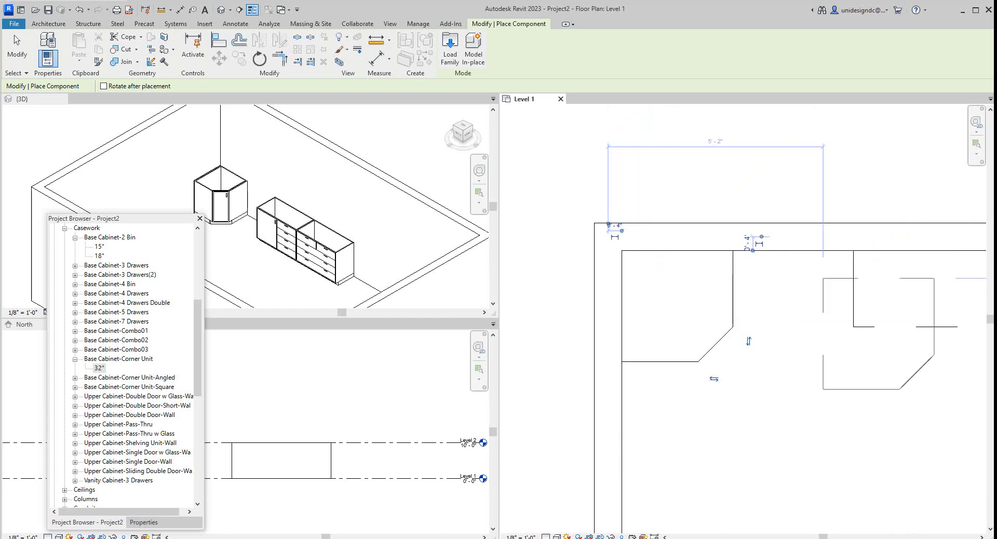
scroll(830, 332, "up", 2)
scroll(757, 347, "down", 3)
key("Escape")
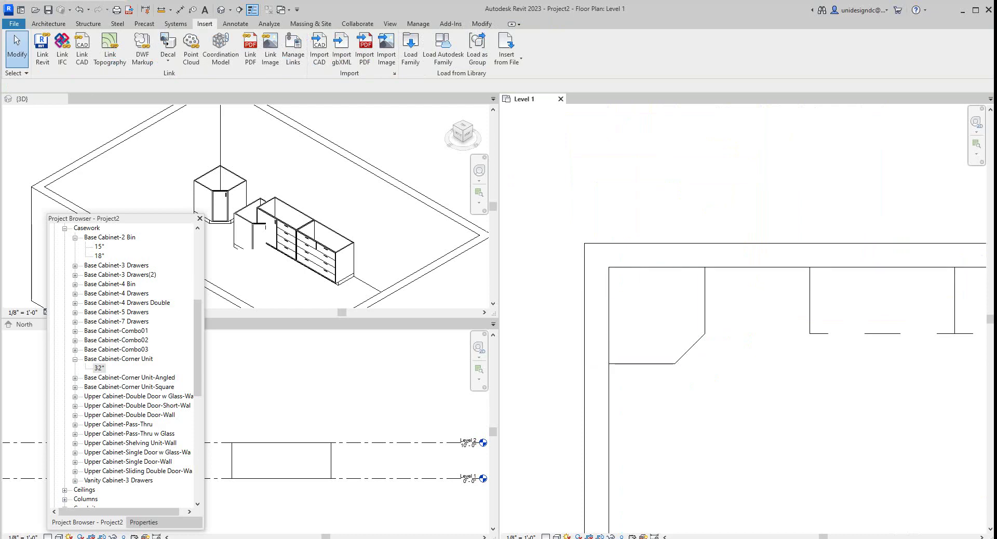
Align the west side of the Combo02 cabinet with the east side of the corner unit in the Level 1 plan.
scroll(347, 160, "down", 2)
scroll(347, 160, "up", 2)
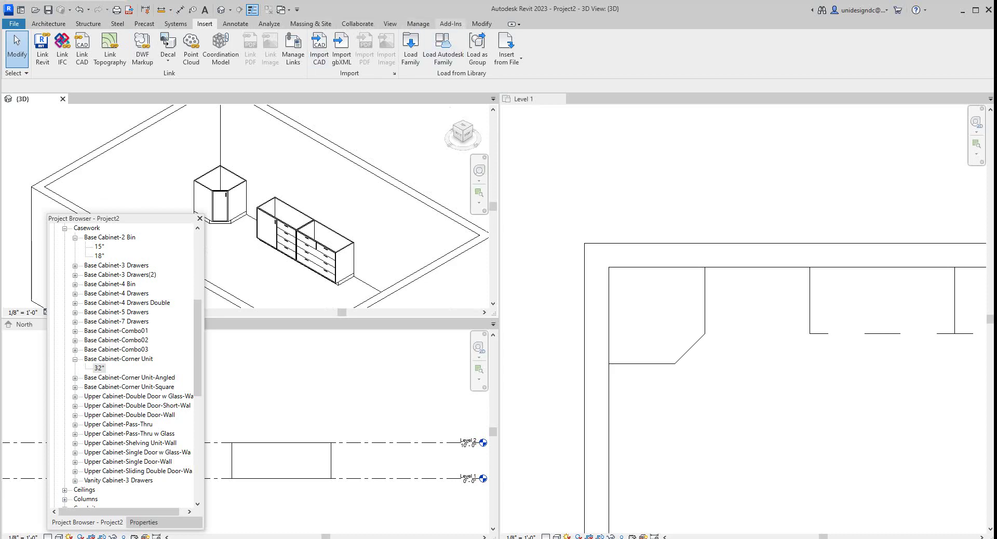
key("a")
key("l")
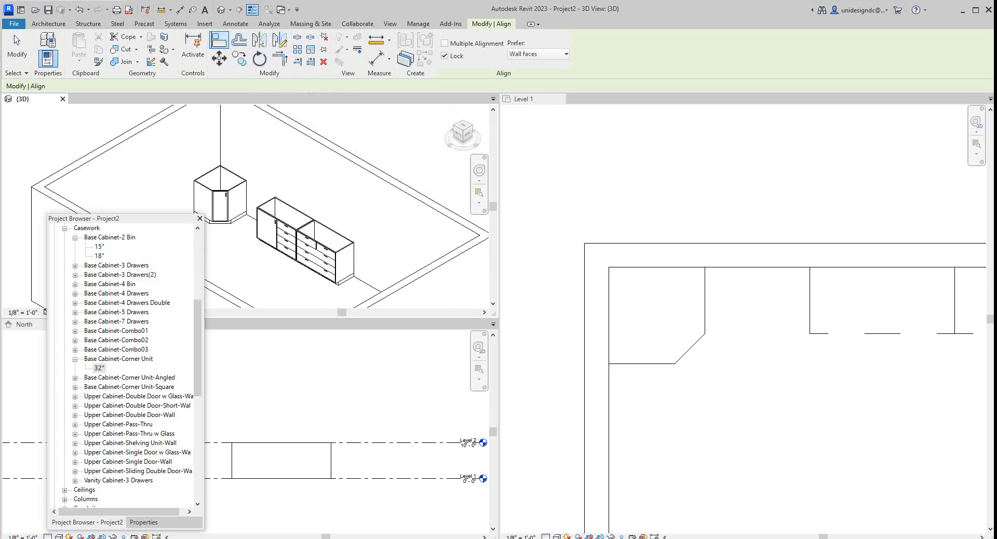
left_click(658, 312)
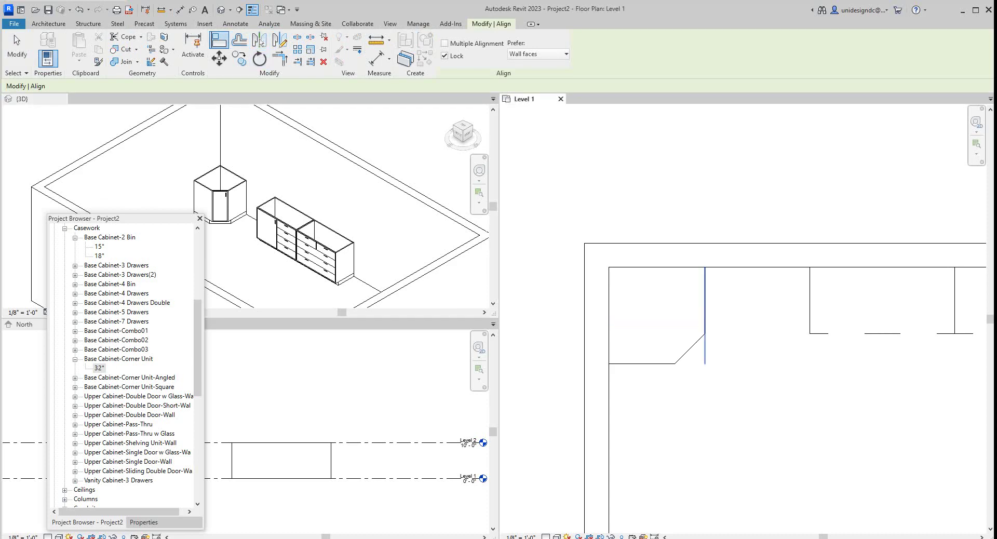
left_click(705, 317)
left_click(810, 321)
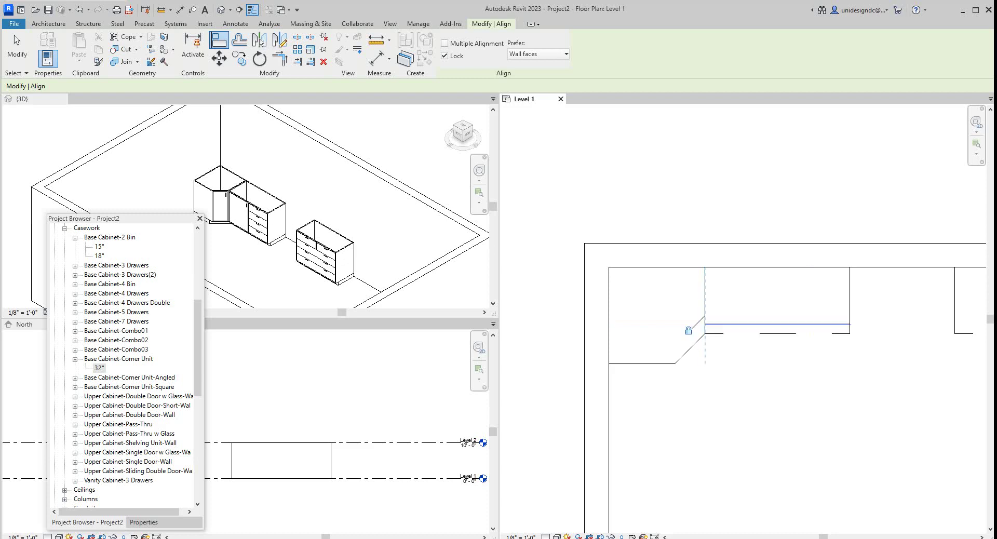
Align the west side of the 5 Drawers cabinet with the east side of the Combo02 cabinet in the Level 1 plan.
left_click(850, 307)
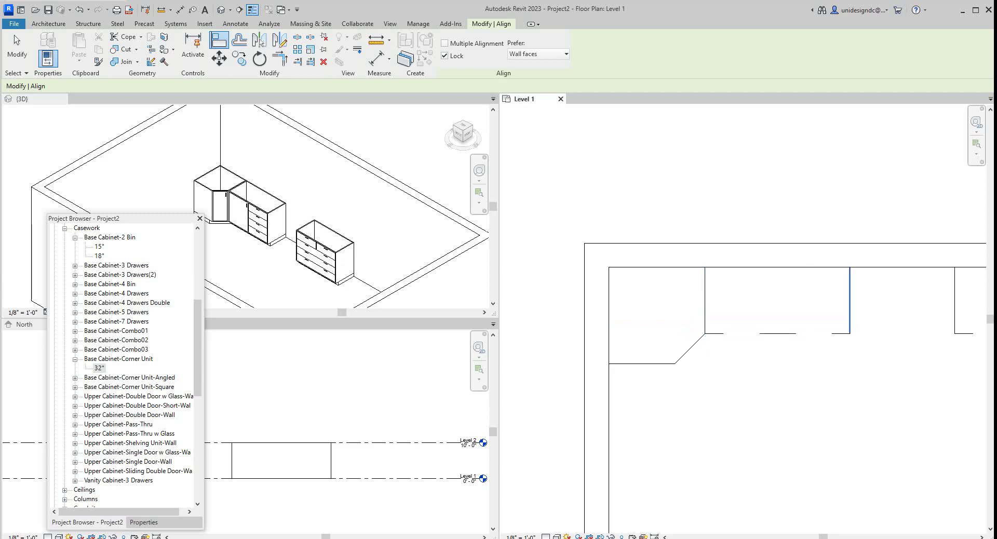
left_click(956, 301)
scroll(836, 310, "down", 2)
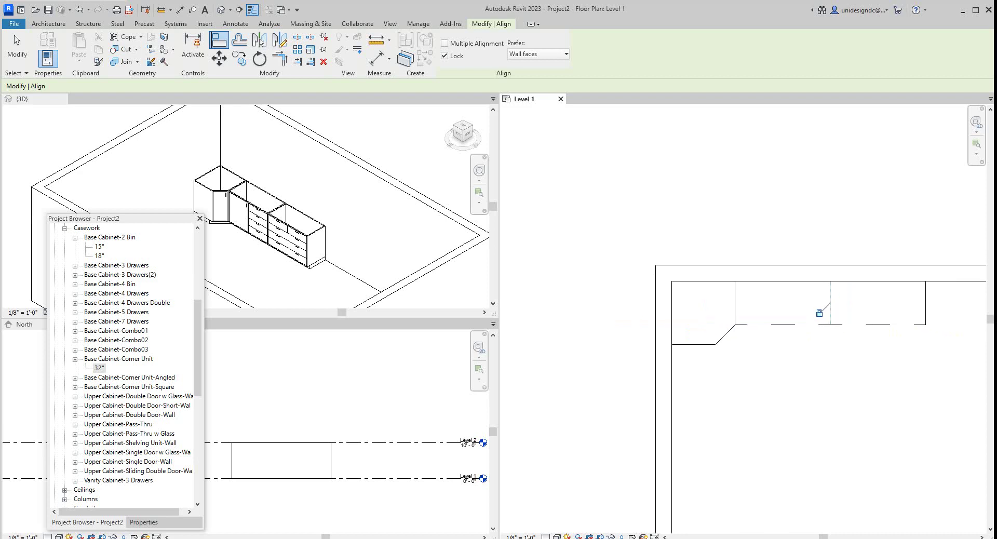
scroll(837, 310, "down", 2)
scroll(927, 312, "up", 5)
scroll(842, 307, "down", 5)
scroll(900, 314, "up", 3)
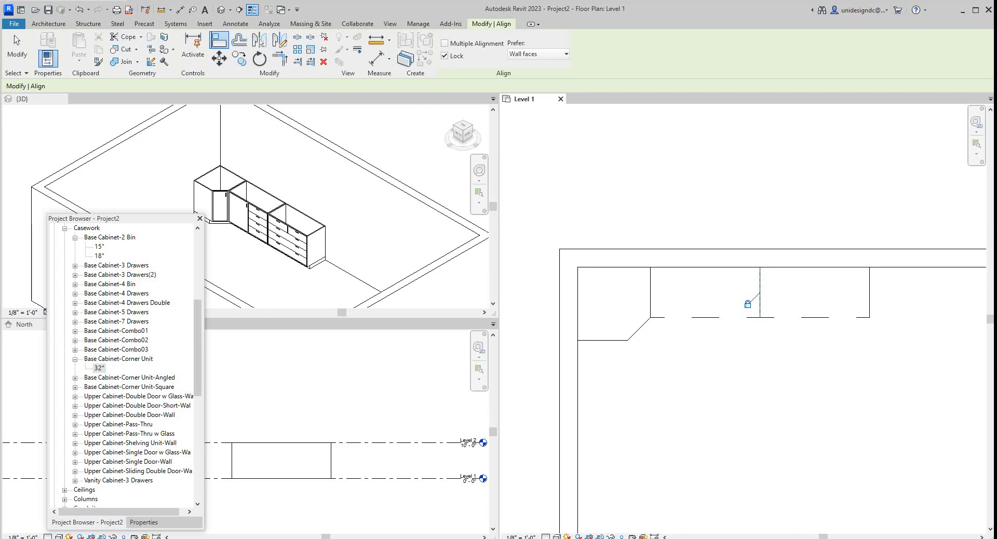
Place a 42" Upper Cabinet-Double Door-Wall on the north wall above the corner base unit in the Level 1 plan.
scroll(124, 364, "down", 2)
left_click(129, 368)
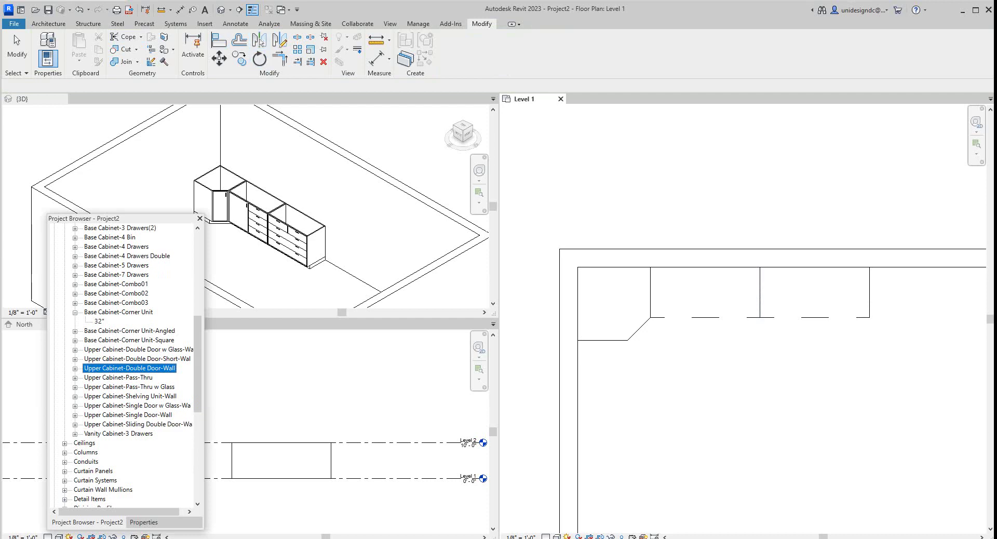
left_click(75, 368)
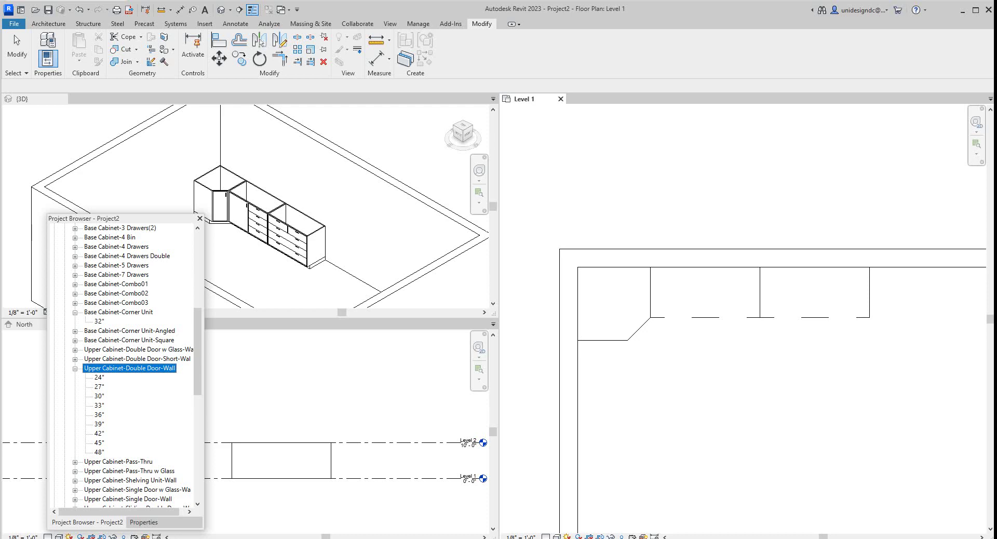
left_click(98, 434)
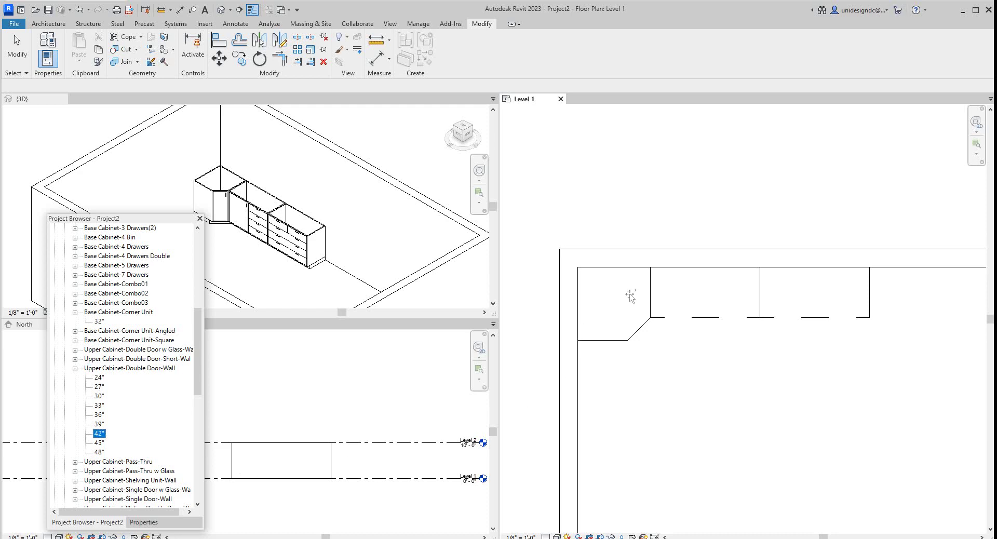
left_click_drag(630, 296, 630, 297)
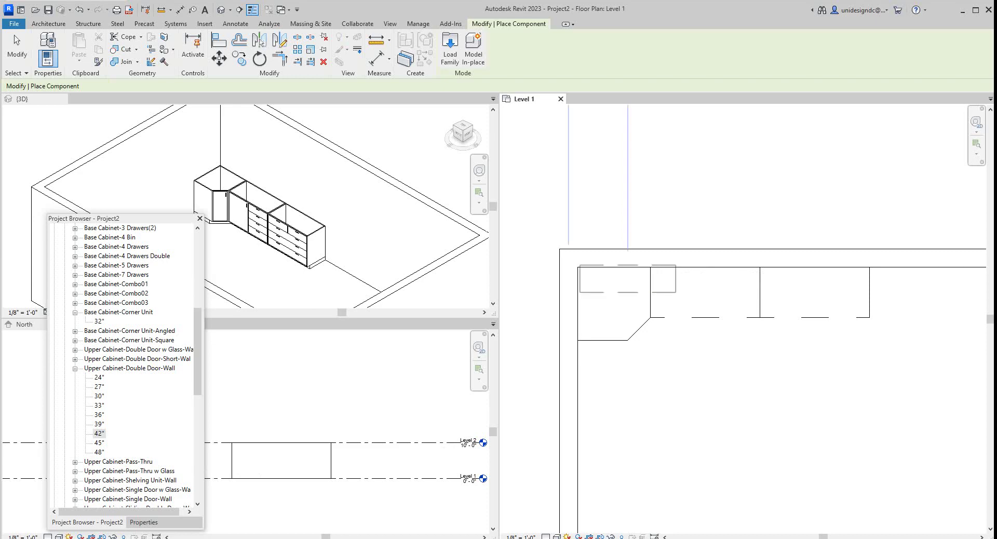
left_click(627, 266)
scroll(685, 284, "up", 2)
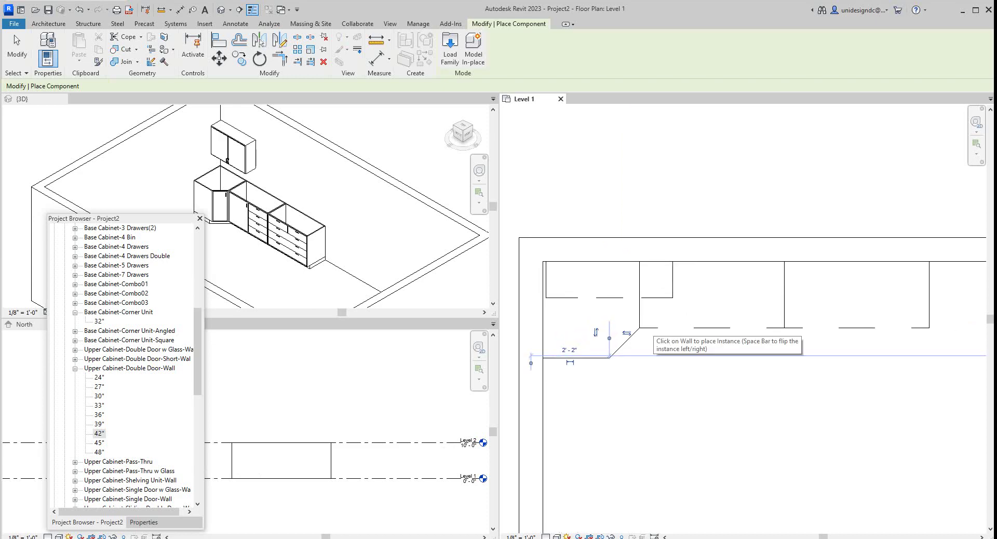
Examine the placed upper cabinet and the row of base cabinets within the room in the 3D and plan views.
scroll(626, 358, "down", 3)
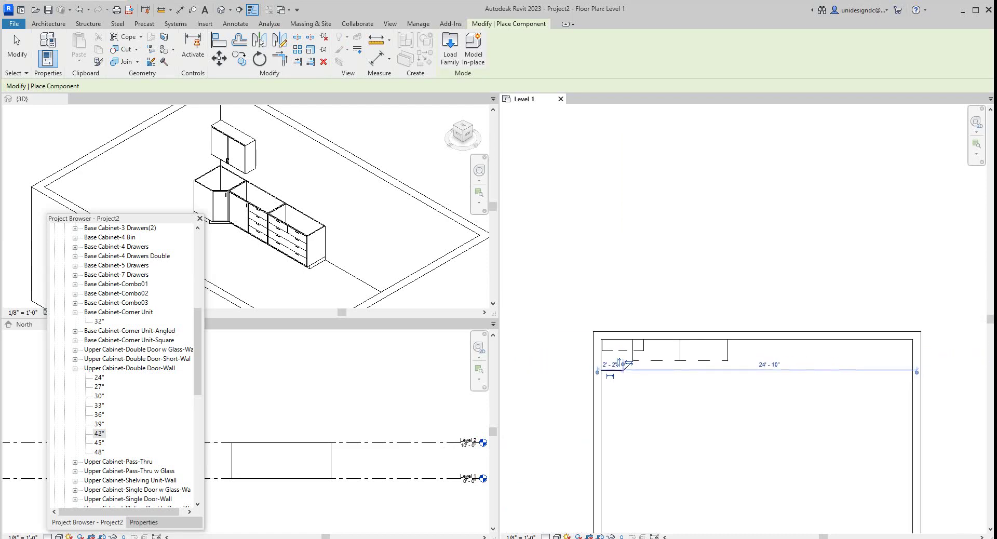
scroll(294, 231, "up", 1)
scroll(294, 231, "down", 3)
left_click_drag(138, 218, 70, 283)
scroll(293, 434, "down", 1)
scroll(294, 435, "up", 3)
scroll(707, 387, "down", 1)
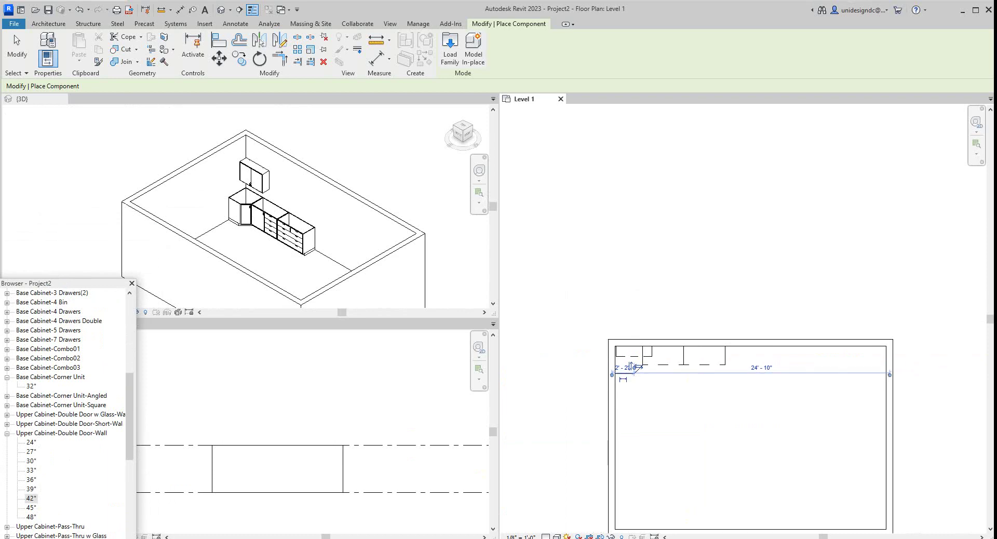
scroll(712, 393, "up", 3)
scroll(329, 230, "down", 1)
scroll(680, 393, "down", 3)
scroll(672, 397, "up", 3)
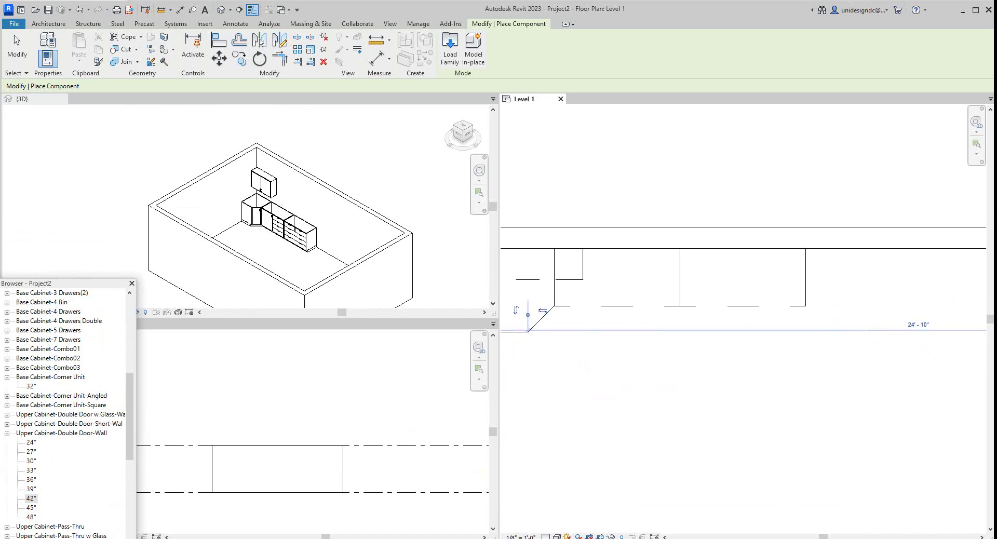
scroll(557, 283, "down", 2)
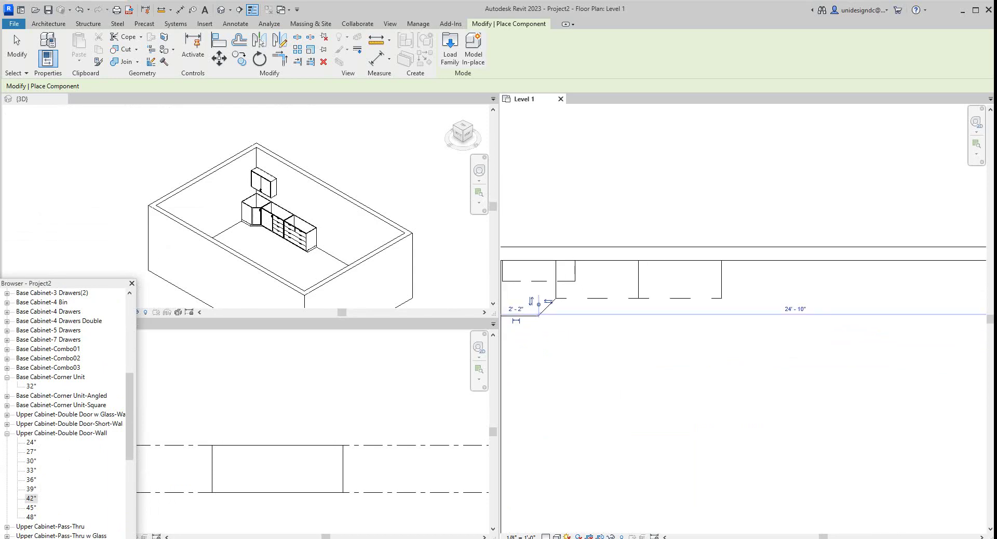
Clear the Project Browser from over the 3D view and set that view's visual style to Realistic.
left_click_drag(67, 283, 63, 148)
scroll(251, 214, "up", 5)
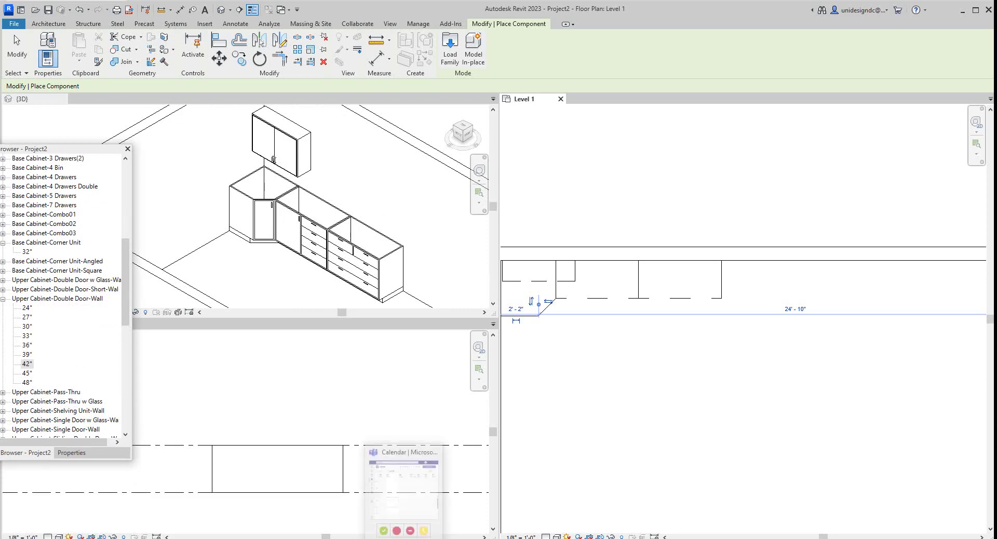
mouse_move(423, 538)
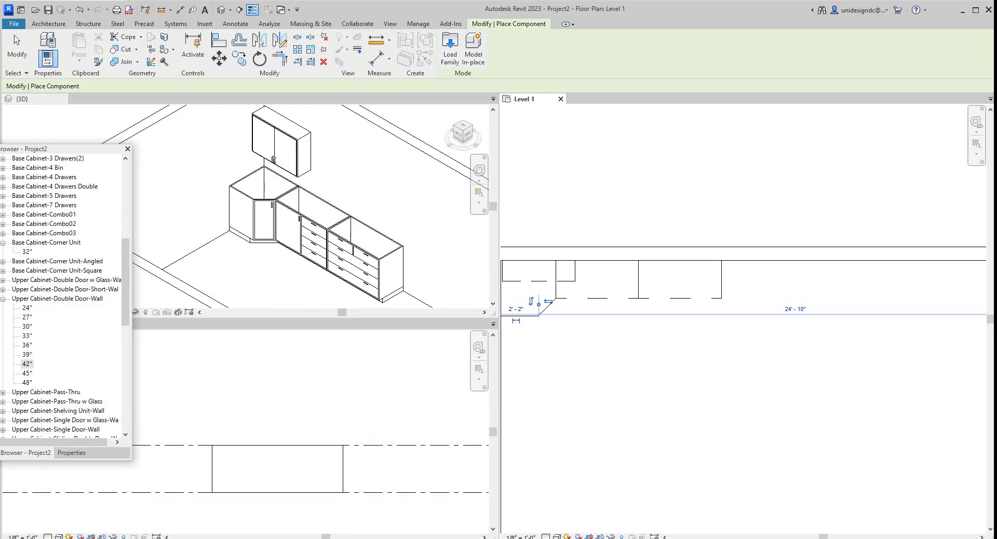
left_click_drag(57, 145, 70, 328)
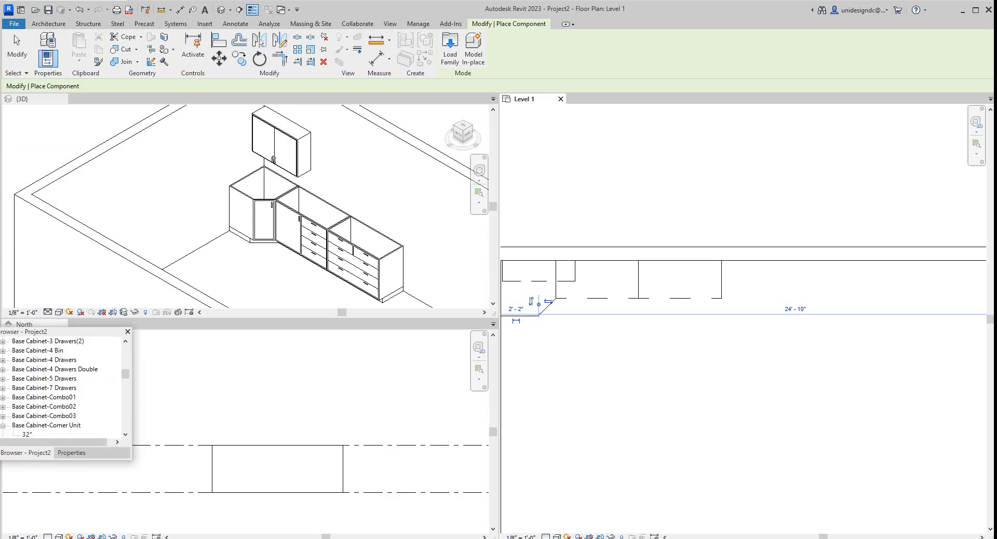
left_click(59, 312)
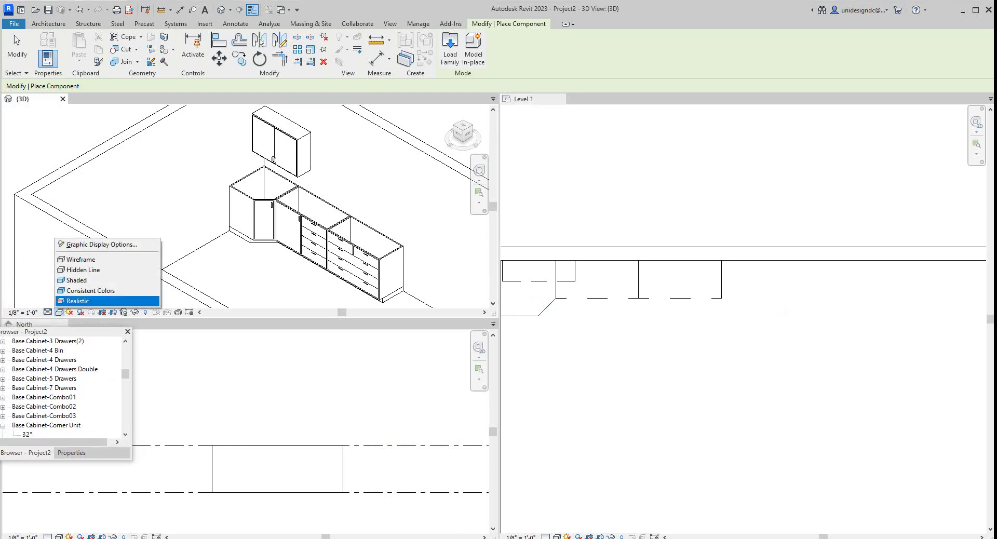
left_click(78, 302)
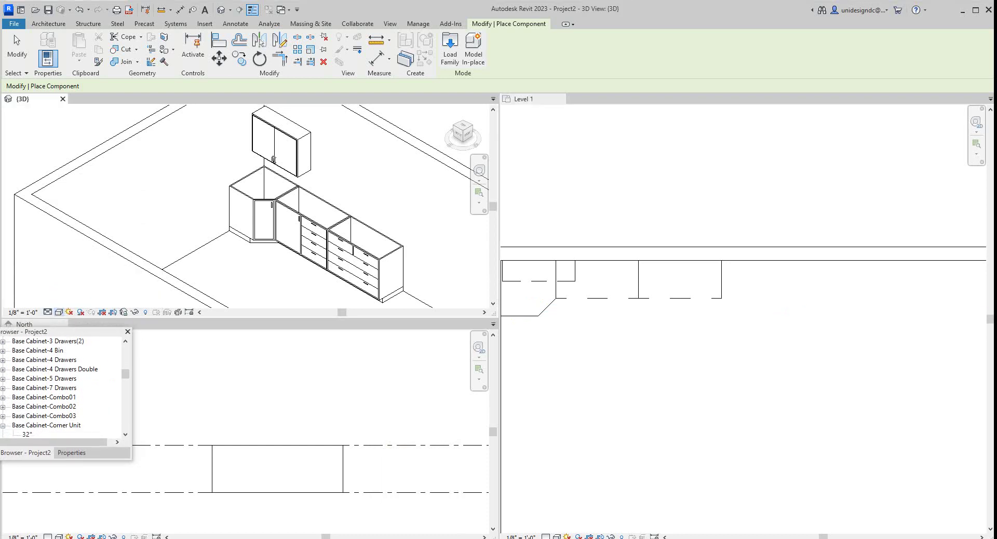